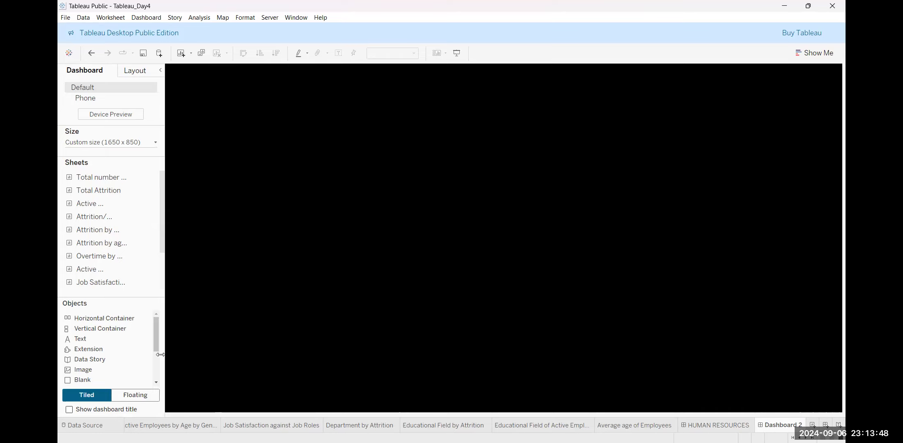
Step: Insert Tableau_dashbaord_2.jpg as a tiled image object on Dashboard 2, with Fit Image and Center Image enabled
{"action": "scroll", "coordinate": [152, 352], "scroll_direction": "down", "scroll_amount": 1}
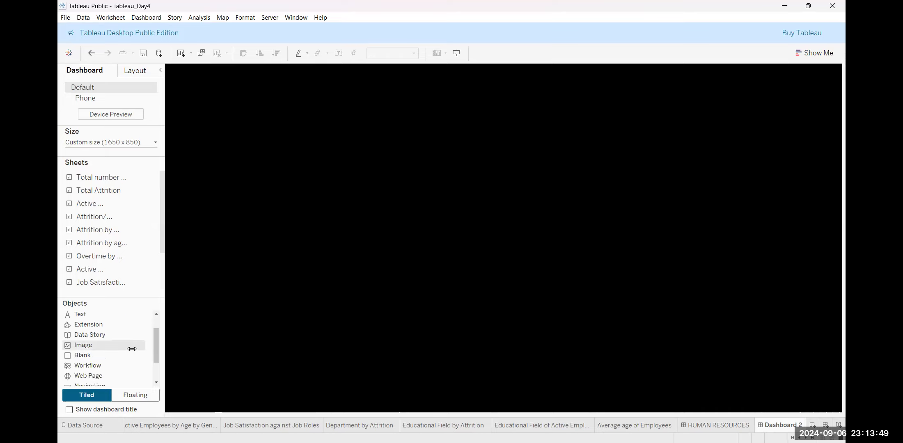
{"action": "left_click", "coordinate": [98, 345]}
{"action": "double_click", "coordinate": [98, 345]}
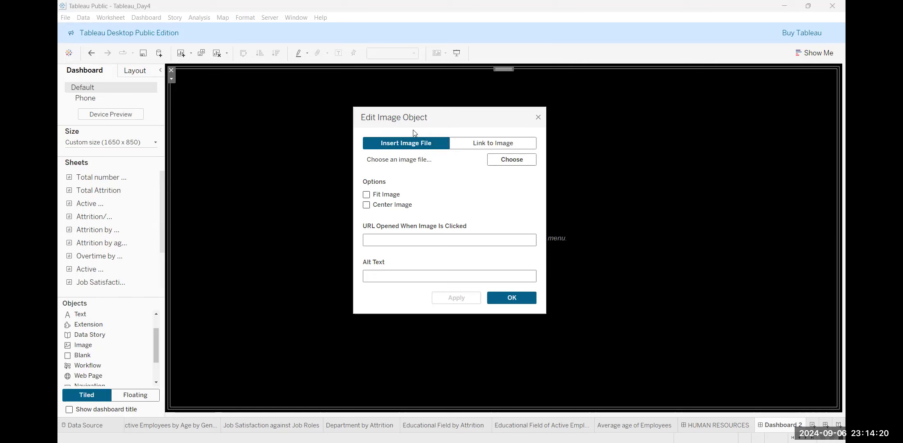
{"action": "left_click", "coordinate": [366, 195]}
{"action": "left_click", "coordinate": [507, 160]}
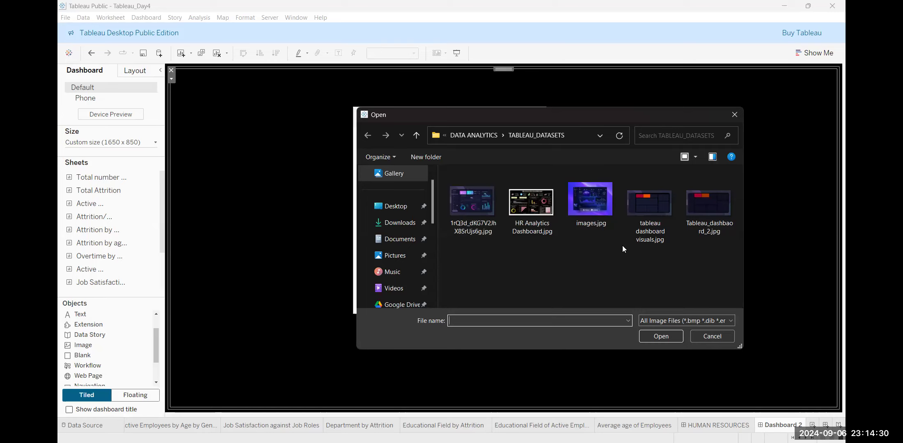
{"action": "double_click", "coordinate": [699, 209]}
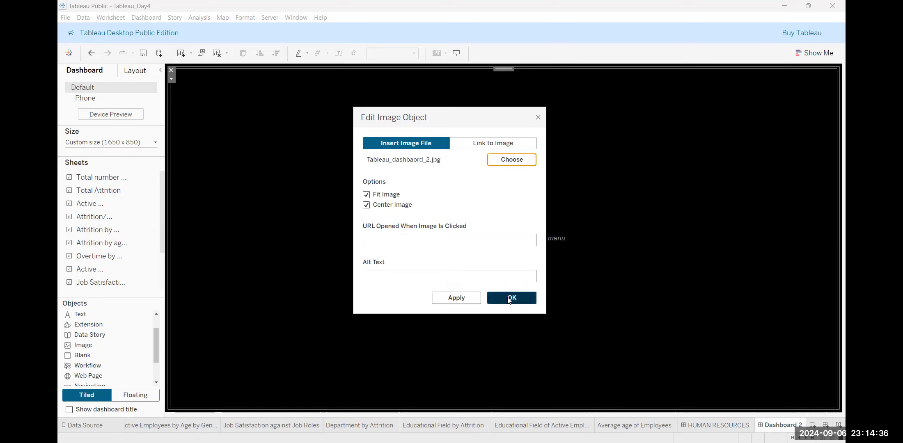
{"action": "left_click", "coordinate": [508, 301]}
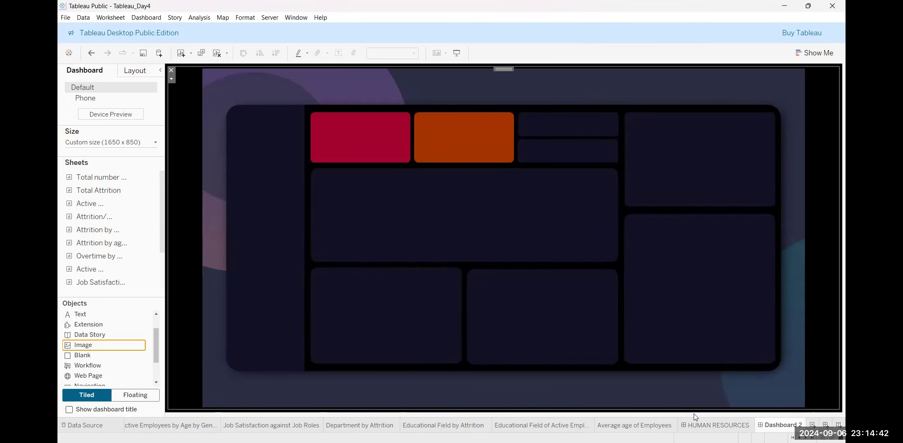
Step: Examine the finished HUMAN RESOURCES dashboard as a layout reference, then return to Dashboard 2
{"action": "left_click", "coordinate": [703, 425]}
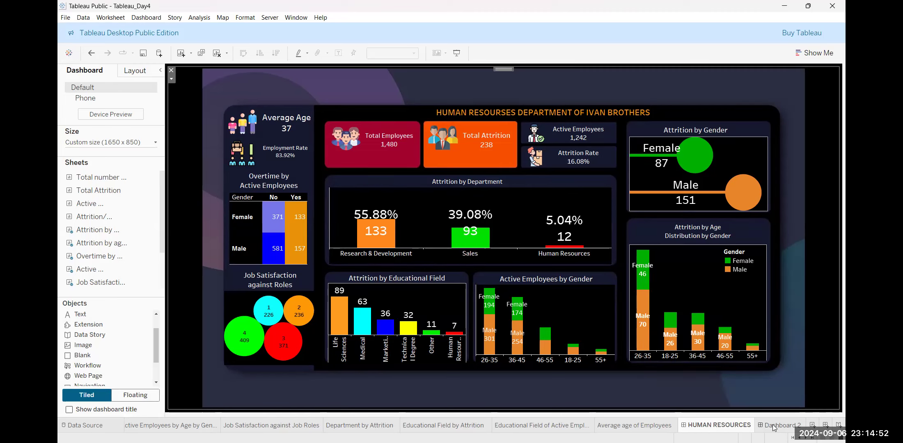
{"action": "mouse_move", "coordinate": [774, 427]}
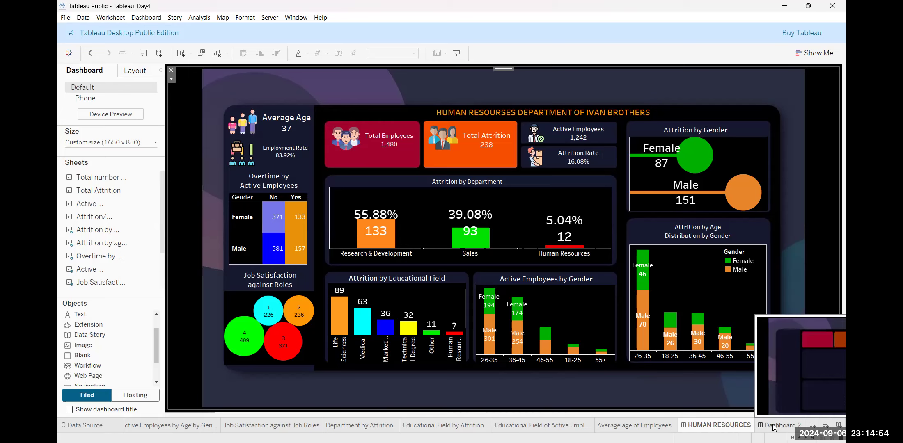
{"action": "left_click", "coordinate": [774, 426]}
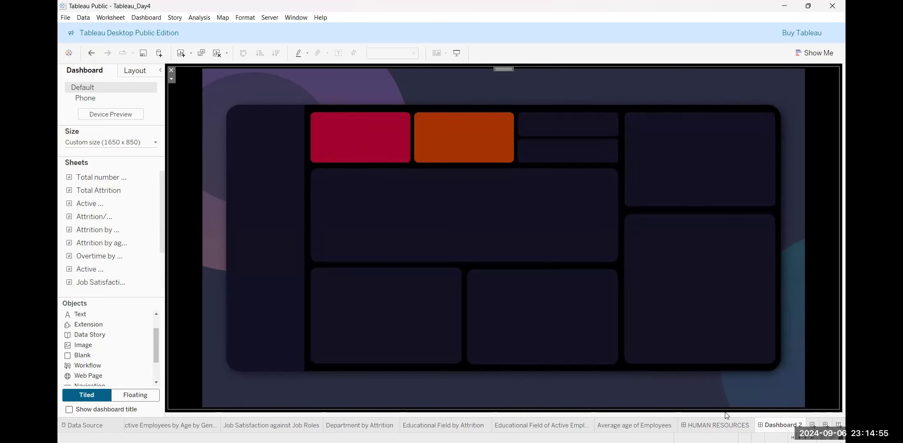
{"action": "double_click", "coordinate": [707, 427]}
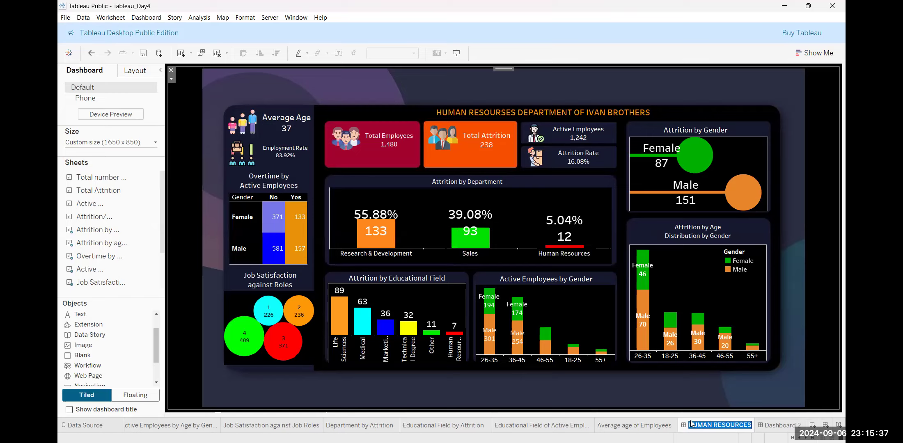
{"action": "left_click", "coordinate": [768, 425]}
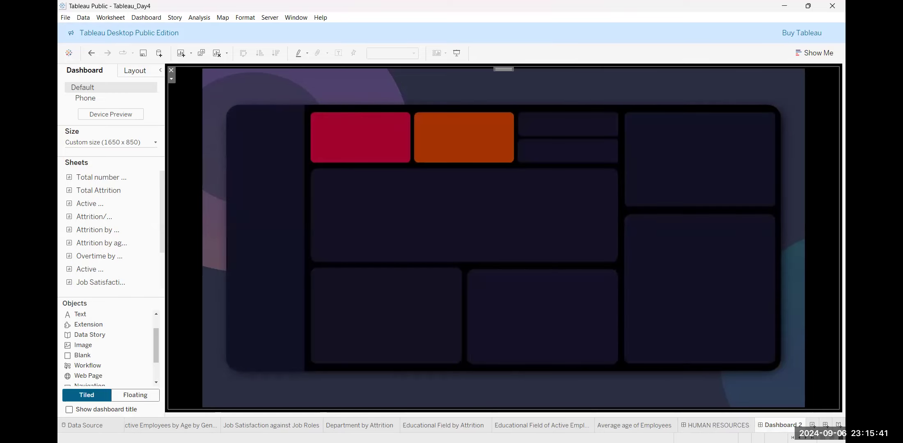
Step: Switch to Chrome and open the Flaticon icon search site
{"action": "left_click", "coordinate": [338, 423]}
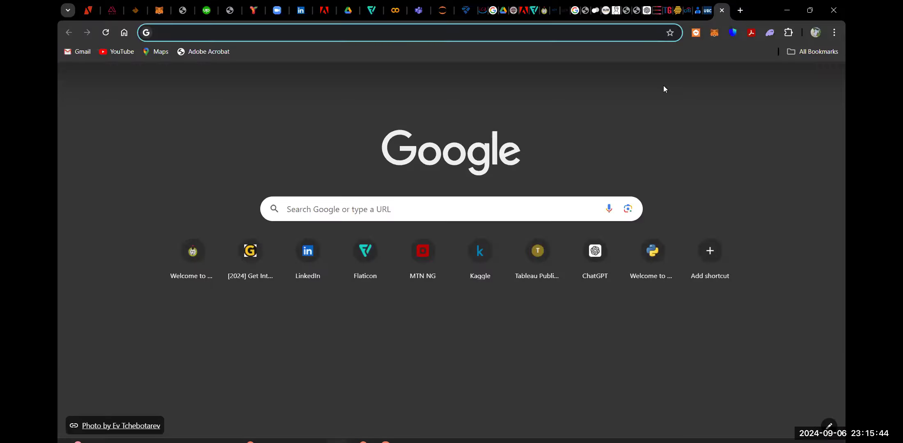
{"action": "key", "text": "alt+Tab"}
{"action": "left_click", "coordinate": [317, 342]}
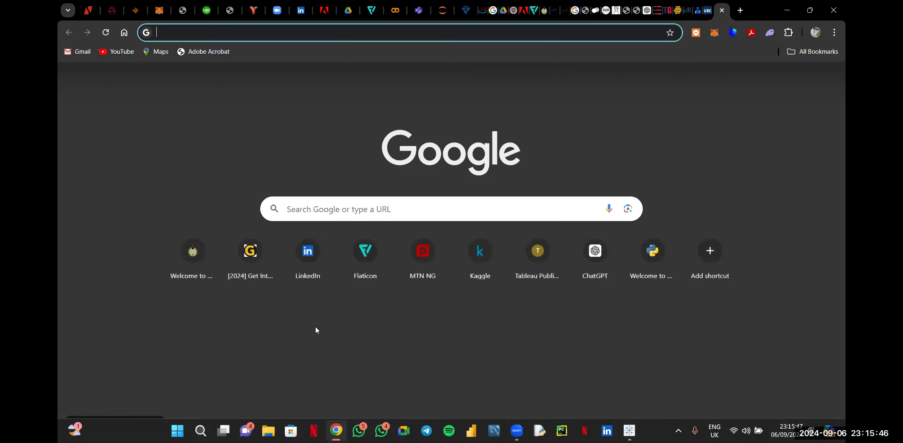
{"action": "left_click", "coordinate": [231, 33]}
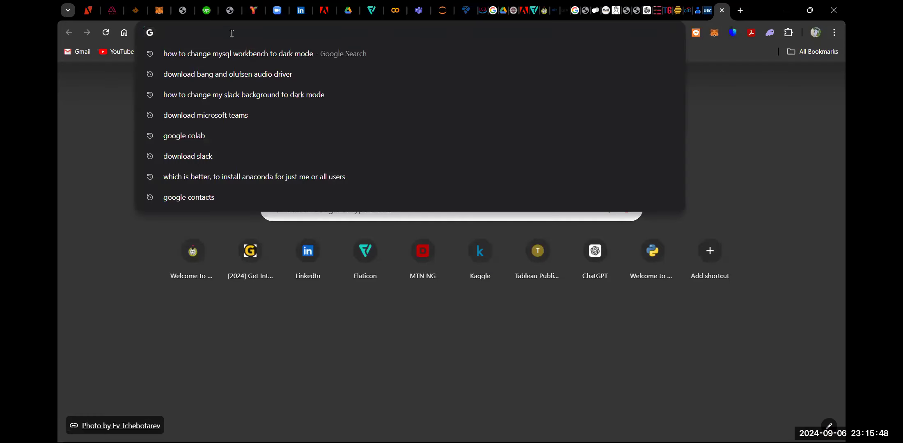
{"action": "type", "text": "flat"}
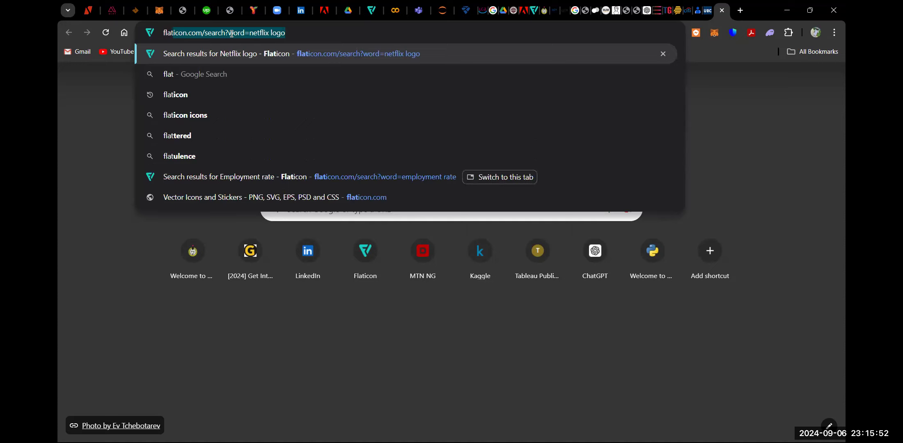
{"action": "key", "text": "Return"}
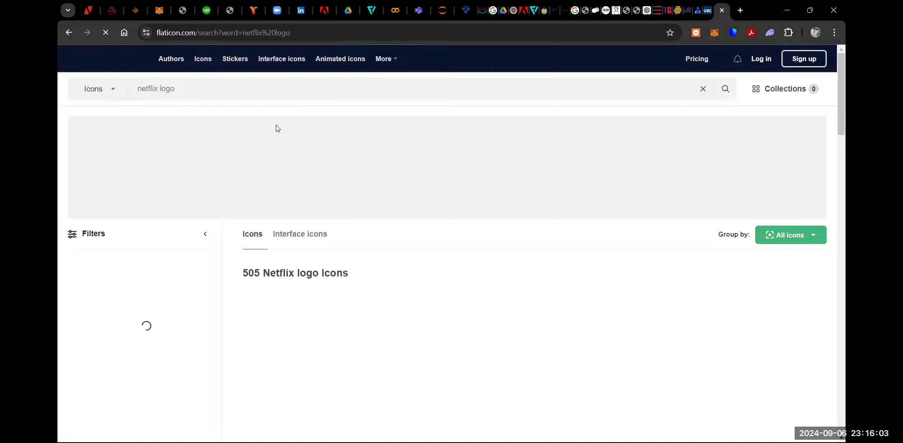
Step: Search Flaticon for "total employees" icons in place of the Netflix logo search
{"action": "left_click", "coordinate": [247, 88]}
{"action": "key", "text": "BackSpace"}
{"action": "key", "text": "BackSpace"}
{"action": "key", "text": "BackSpace"}
{"action": "key", "text": "BackSpace"}
{"action": "key", "text": "BackSpace"}
{"action": "key", "text": "BackSpace"}
{"action": "key", "text": "BackSpace"}
{"action": "key", "text": "BackSpace"}
{"action": "key", "text": "BackSpace"}
{"action": "key", "text": "BackSpace"}
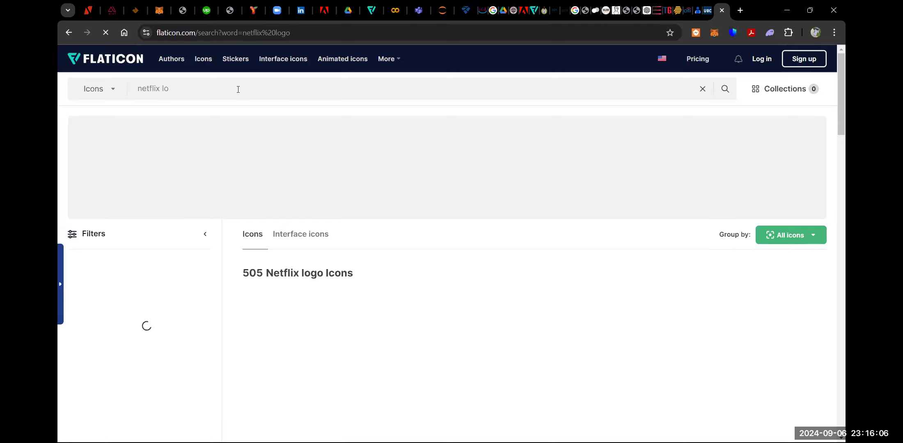
{"action": "key", "text": "BackSpace"}
{"action": "key", "text": "BackSpace"}
{"action": "type", "text": "total"}
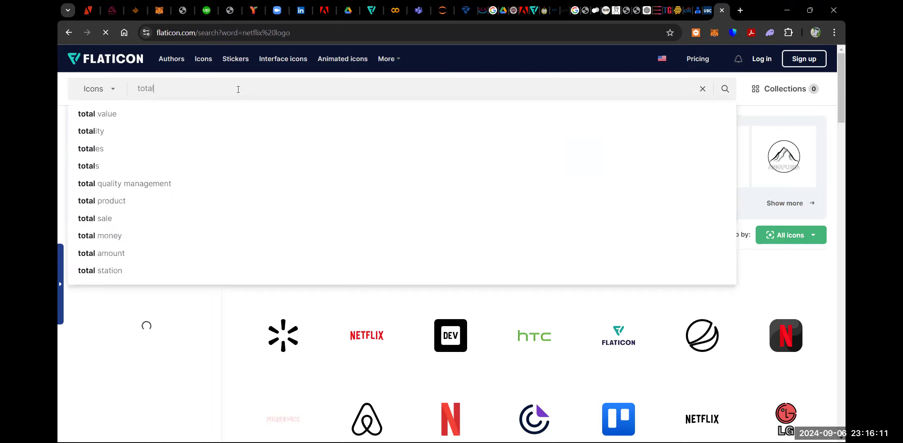
{"action": "type", "text": " employess"}
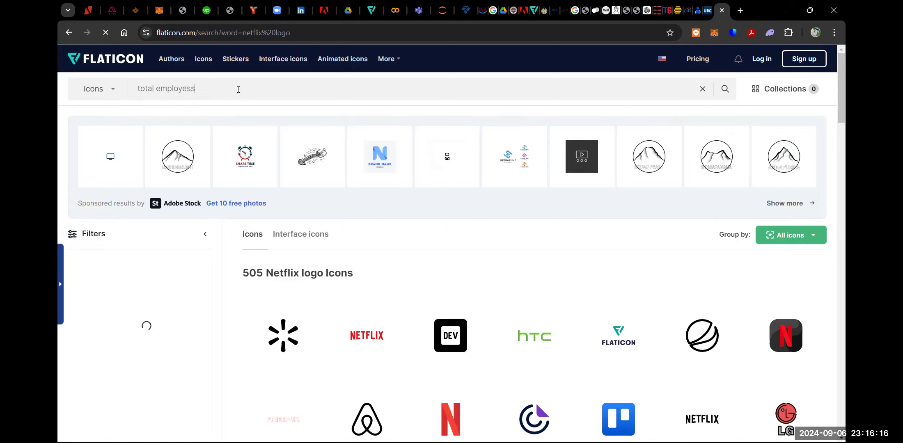
{"action": "key", "text": "BackSpace"}
{"action": "key", "text": "BackSpace"}
{"action": "type", "text": "es"}
{"action": "key", "text": "Return"}
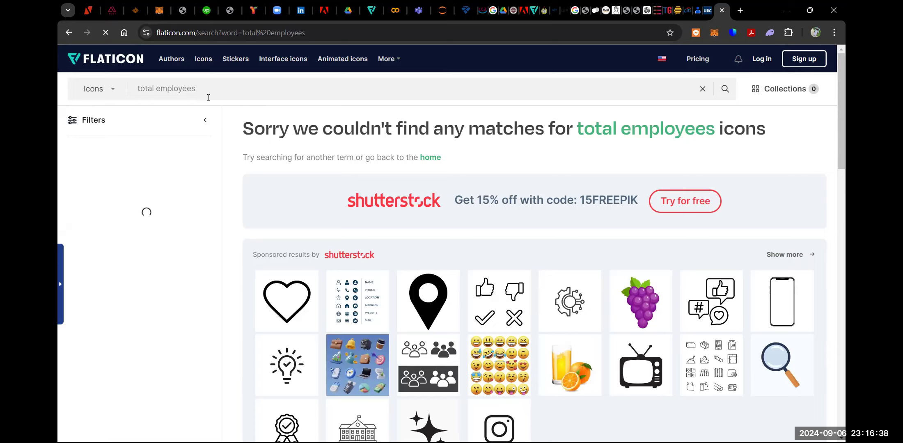
Step: Shorten the icon search to "employees" and run it again
{"action": "key", "text": "BackSpace"}
{"action": "key", "text": "BackSpace"}
{"action": "key", "text": "BackSpace"}
{"action": "key", "text": "BackSpace"}
{"action": "key", "text": "BackSpace"}
{"action": "key", "text": "BackSpace"}
{"action": "key", "text": "Return"}
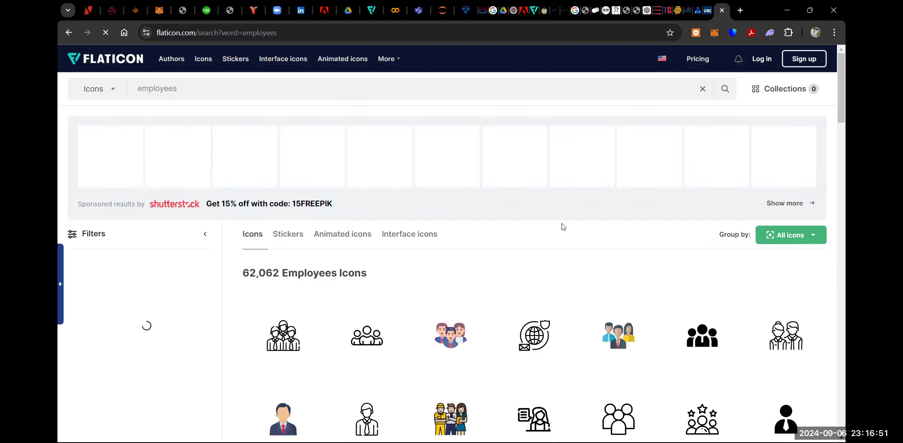
Step: Download the colored icon of three employees as a free PNG and close the download dialog
{"action": "scroll", "coordinate": [560, 225], "scroll_direction": "down", "scroll_amount": 3}
{"action": "mouse_move", "coordinate": [451, 192]}
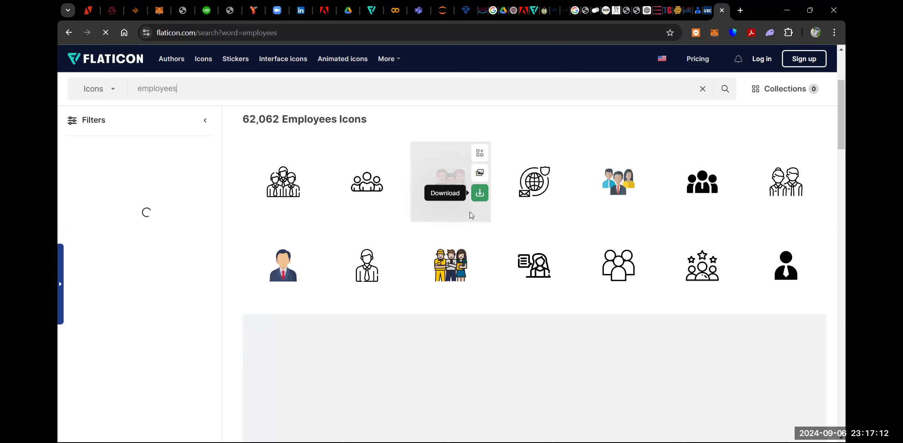
{"action": "left_click", "coordinate": [480, 196]}
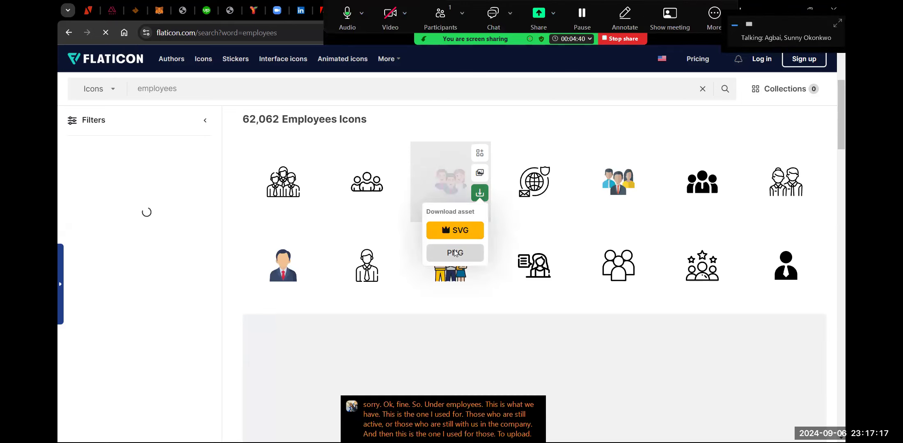
{"action": "left_click", "coordinate": [454, 253]}
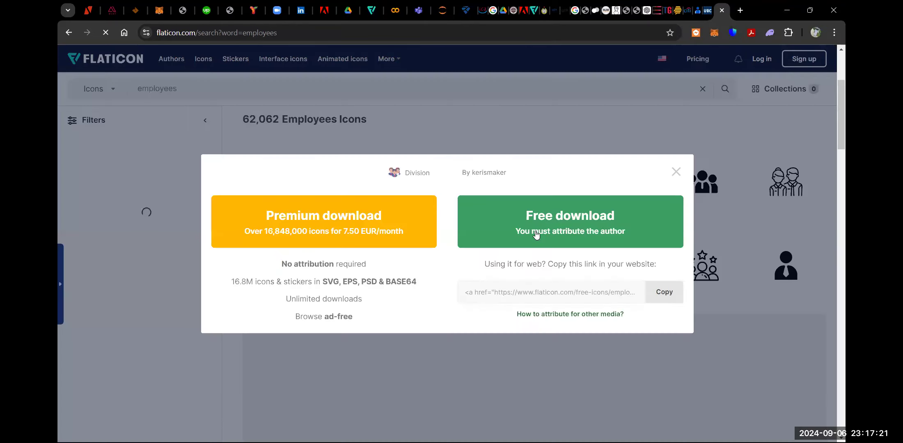
{"action": "left_click", "coordinate": [535, 234]}
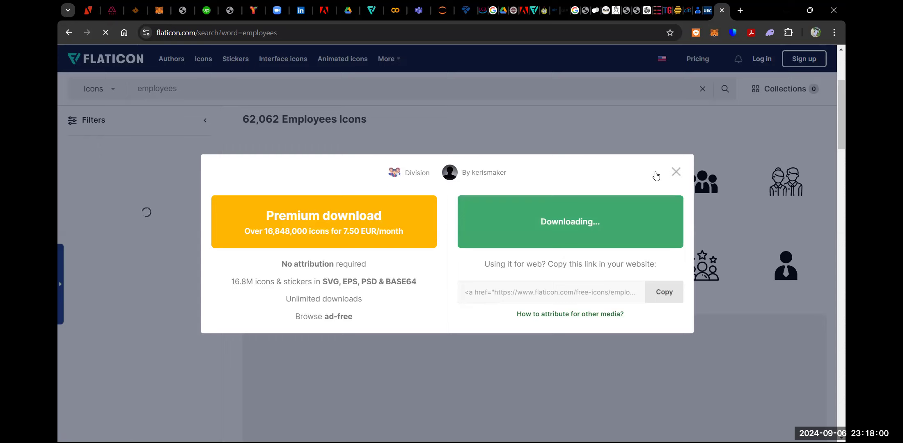
{"action": "left_click", "coordinate": [337, 96]}
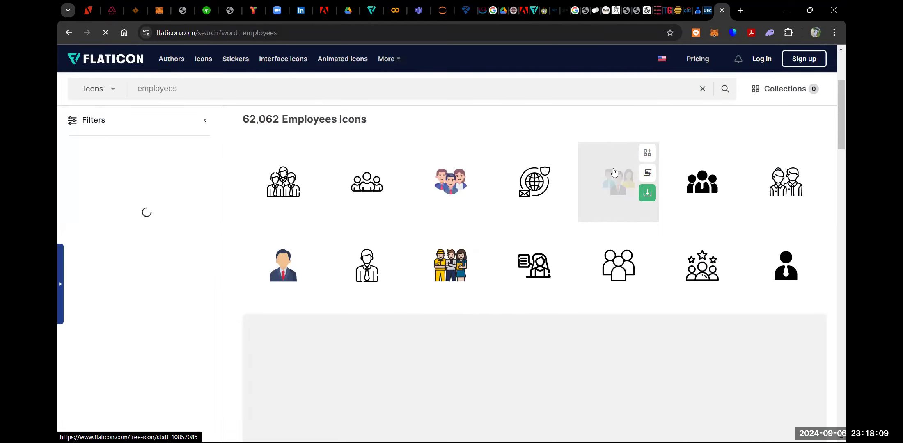
Step: Search Flaticon for "age rate" icons and browse the results
{"action": "left_click", "coordinate": [275, 87]}
{"action": "key", "text": "BackSpace"}
{"action": "key", "text": "BackSpace"}
{"action": "key", "text": "BackSpace"}
{"action": "key", "text": "BackSpace"}
{"action": "key", "text": "BackSpace"}
{"action": "key", "text": "BackSpace"}
{"action": "key", "text": "BackSpace"}
{"action": "key", "text": "BackSpace"}
{"action": "key", "text": "BackSpace"}
{"action": "type", "text": "age"}
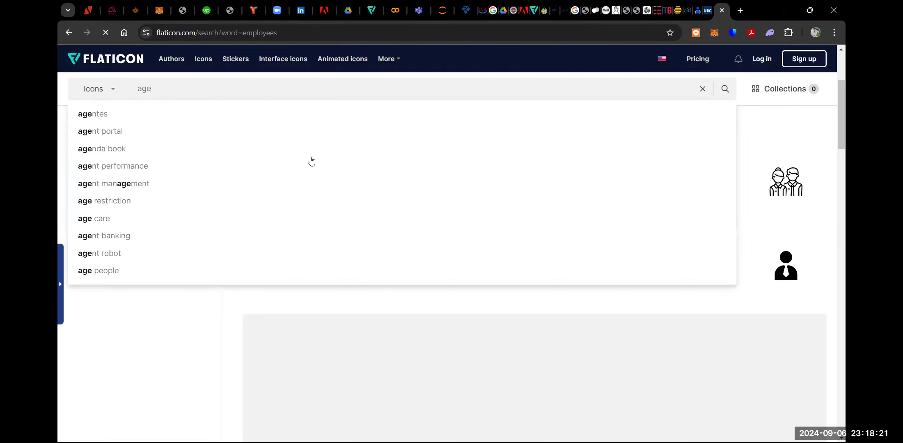
{"action": "type", "text": " rate"}
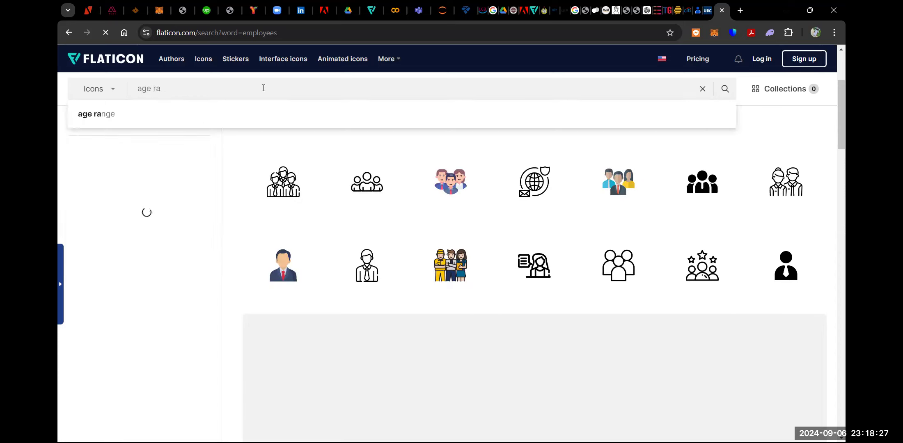
{"action": "key", "text": "Return"}
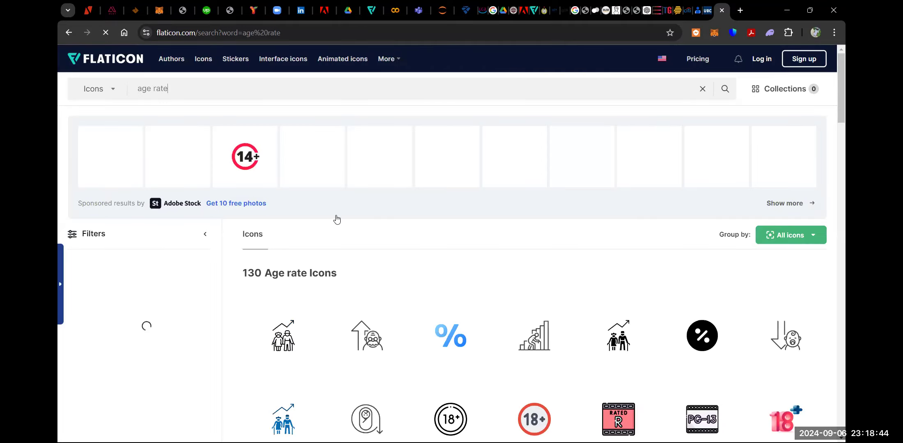
{"action": "scroll", "coordinate": [337, 220], "scroll_direction": "down", "scroll_amount": 2}
{"action": "scroll", "coordinate": [335, 217], "scroll_direction": "up", "scroll_amount": 2}
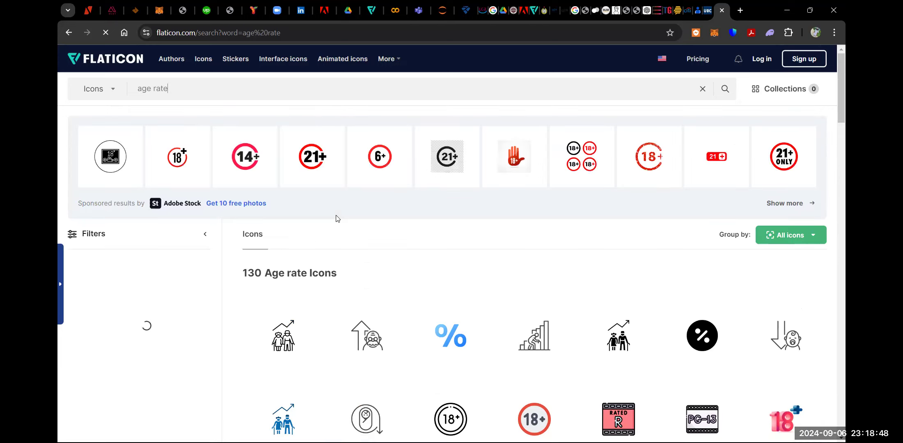
{"action": "scroll", "coordinate": [335, 218], "scroll_direction": "down", "scroll_amount": 3}
{"action": "scroll", "coordinate": [336, 218], "scroll_direction": "down", "scroll_amount": 15}
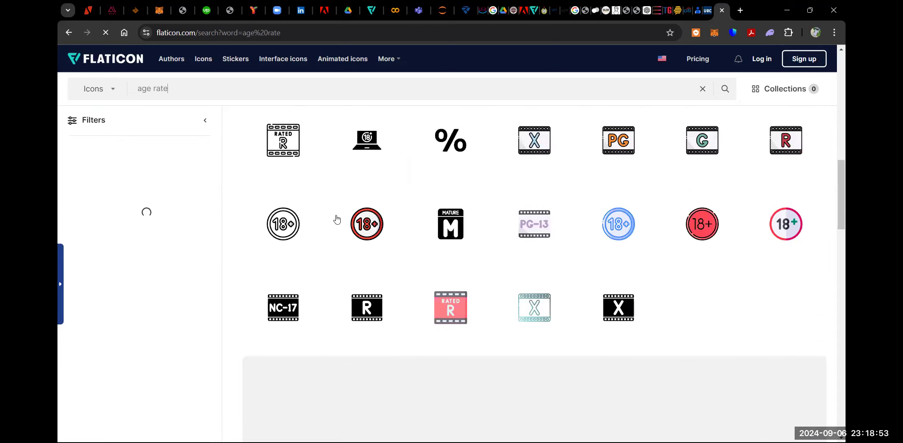
Step: Replace the "age rate" icon search term with "average"
{"action": "scroll", "coordinate": [336, 220], "scroll_direction": "up", "scroll_amount": 18}
{"action": "left_click", "coordinate": [205, 94]}
{"action": "key", "text": "BackSpace"}
{"action": "key", "text": "BackSpace"}
{"action": "key", "text": "BackSpace"}
{"action": "key", "text": "BackSpace"}
{"action": "key", "text": "BackSpace"}
{"action": "key", "text": "BackSpace"}
{"action": "key", "text": "BackSpace"}
{"action": "type", "text": "verage"}
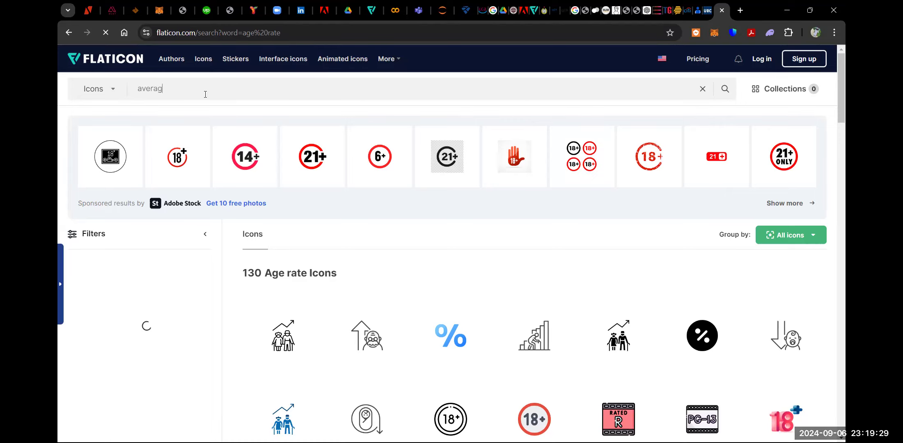
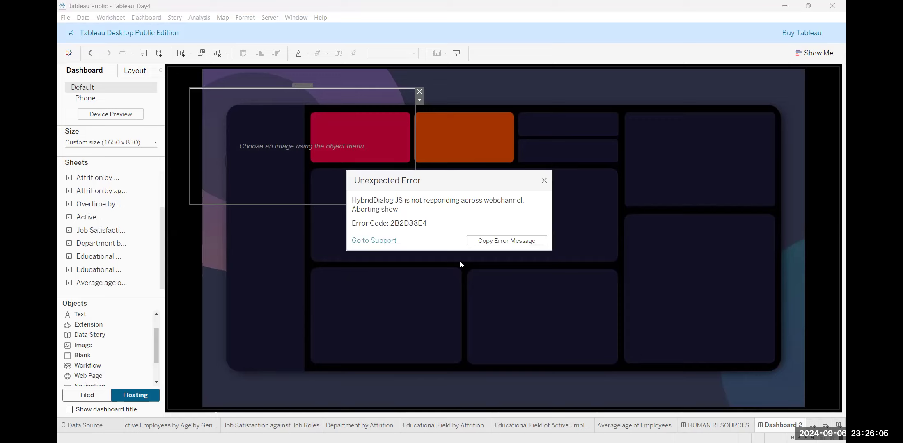
Step: Dismiss the error message and remove the empty image placeholder from the dashboard
{"action": "left_click", "coordinate": [545, 181]}
{"action": "left_click", "coordinate": [419, 91]}
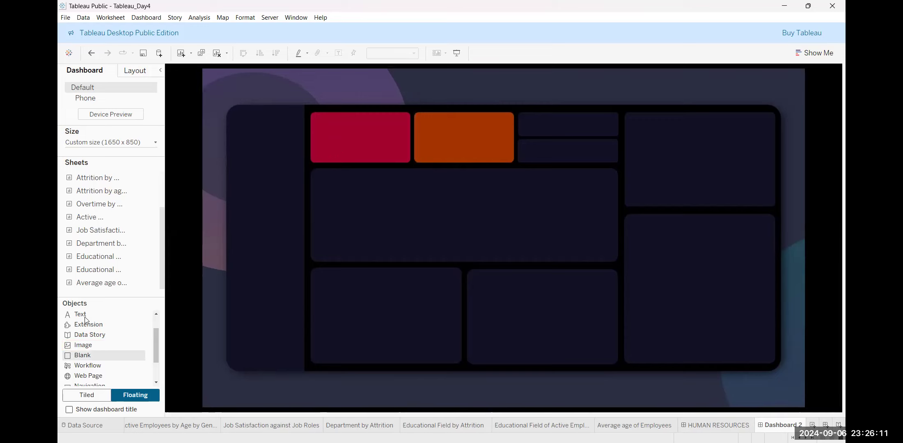
{"action": "double_click", "coordinate": [84, 347]}
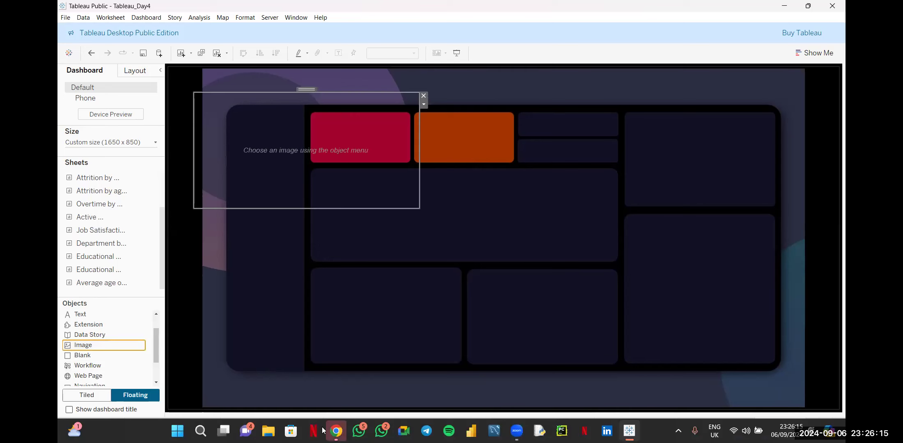
{"action": "mouse_move", "coordinate": [335, 431]}
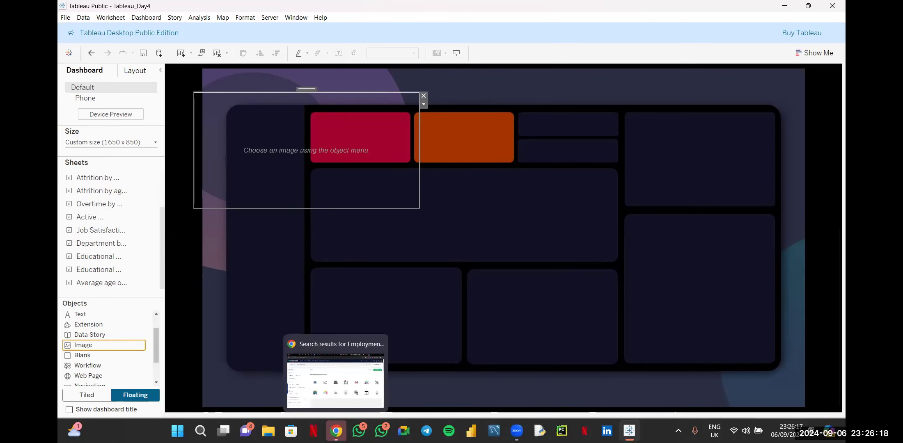
{"action": "left_click", "coordinate": [336, 380]}
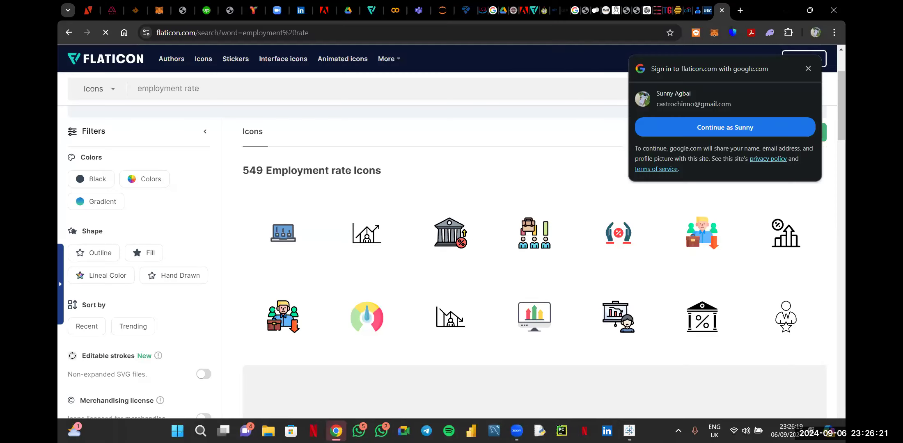
{"action": "left_click", "coordinate": [807, 68]}
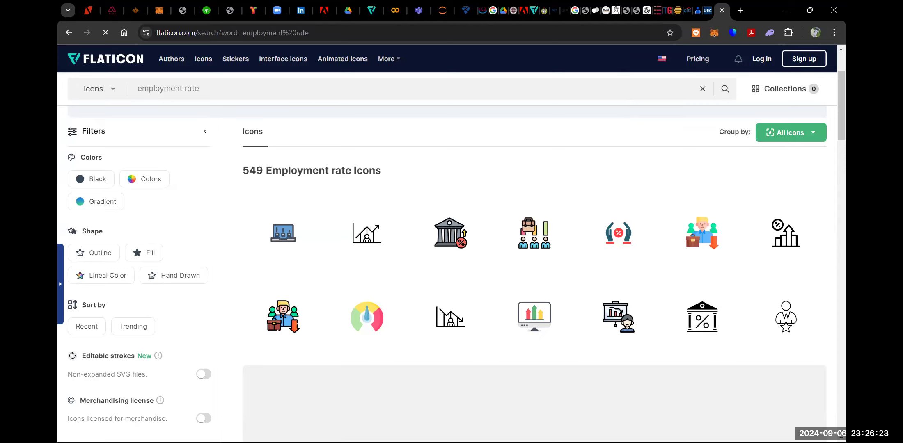
{"action": "left_click", "coordinate": [629, 431]}
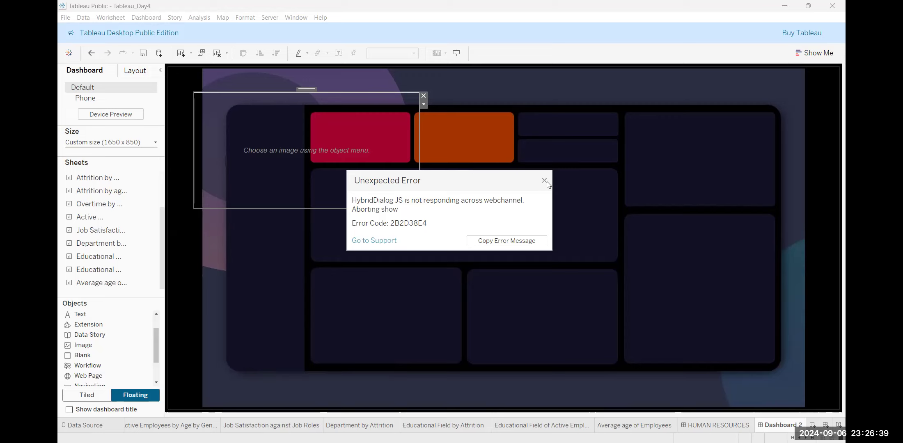
{"action": "left_click", "coordinate": [423, 95]}
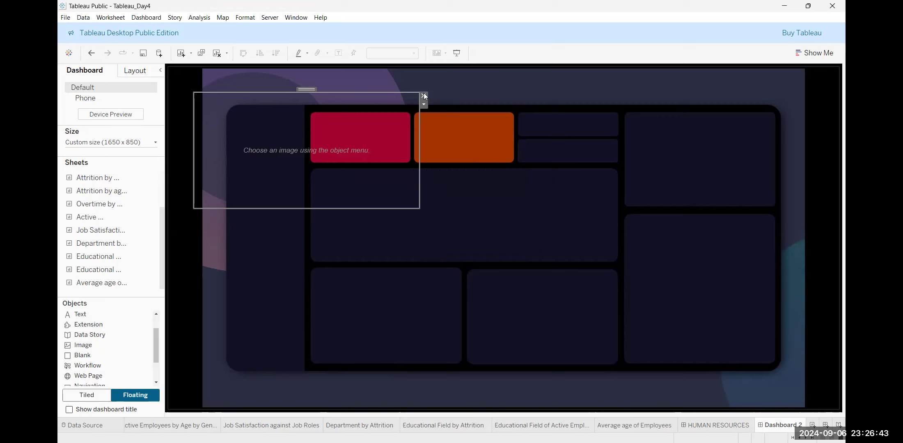
{"action": "left_click", "coordinate": [423, 95]}
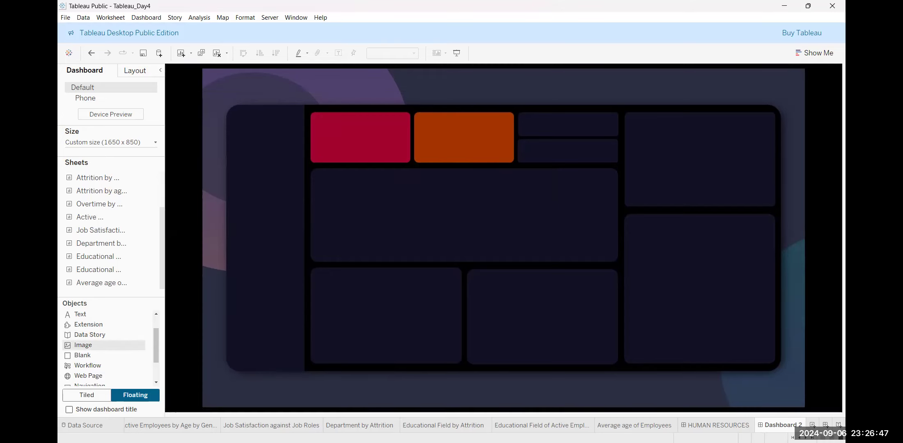
Step: Add a new floating image object to the dashboard and dismiss the error message
{"action": "mouse_move", "coordinate": [268, 442]}
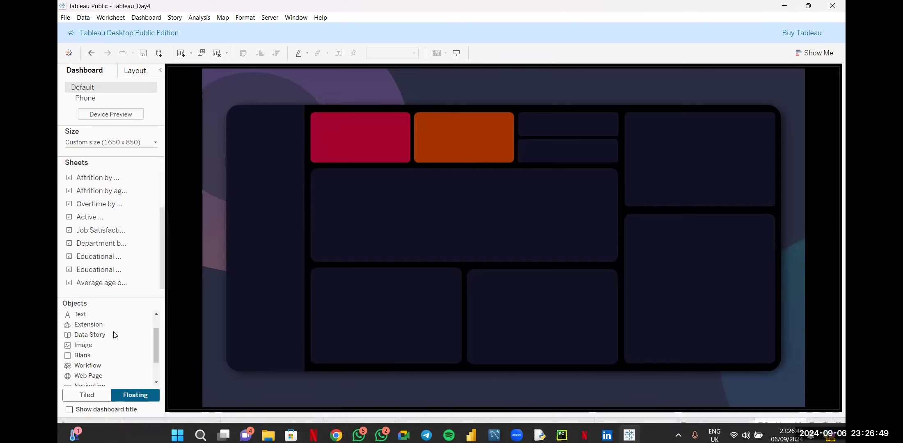
{"action": "left_click", "coordinate": [91, 349]}
{"action": "double_click", "coordinate": [91, 349]}
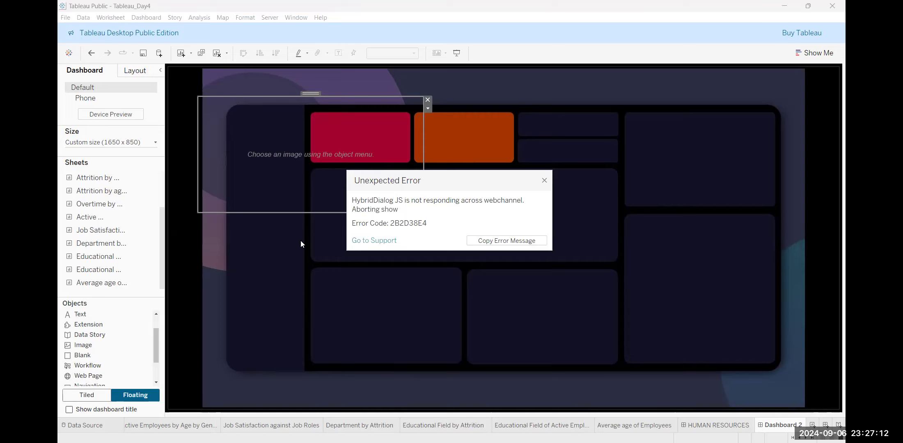
{"action": "left_click", "coordinate": [545, 182]}
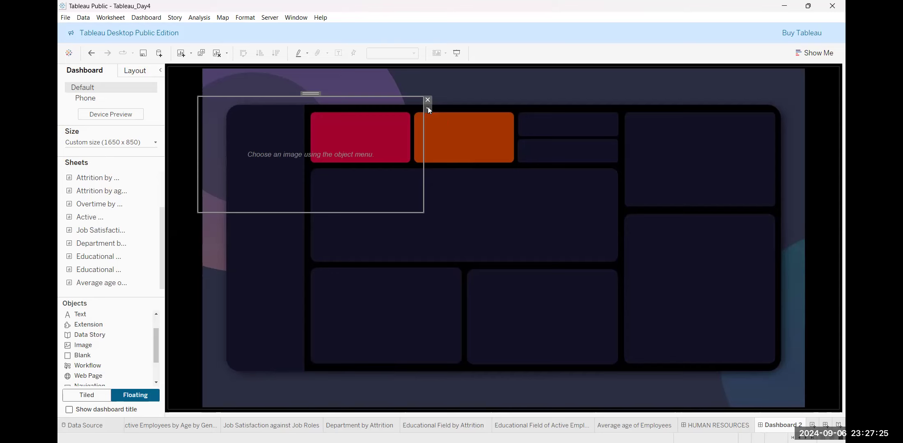
Step: Load age-group.png from the Downloads folder into the empty image object, with both Fit Image and Center Image enabled
{"action": "left_click", "coordinate": [427, 108]}
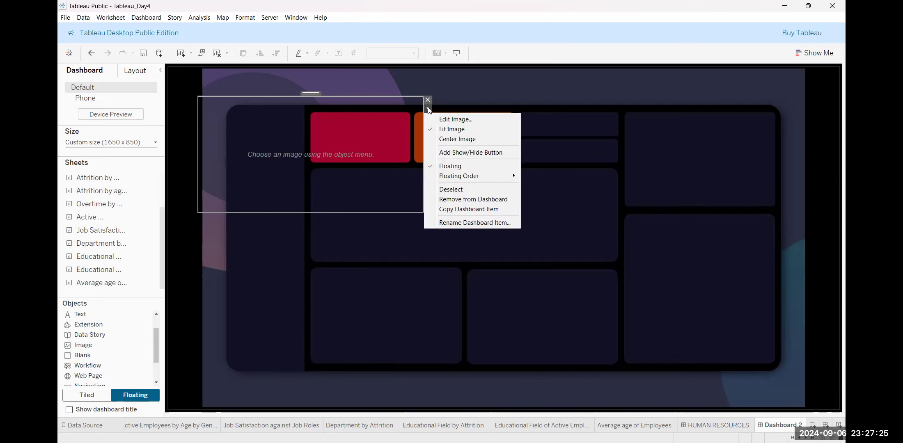
{"action": "left_click", "coordinate": [450, 122]}
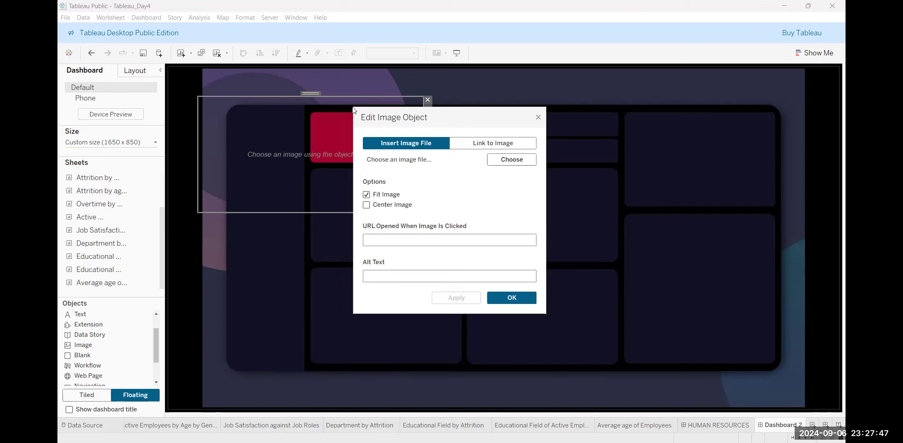
{"action": "left_click", "coordinate": [507, 165]}
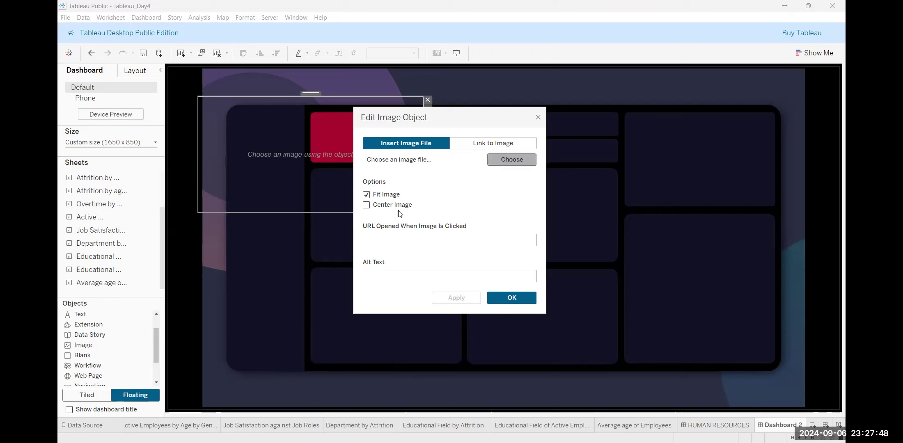
{"action": "left_click", "coordinate": [366, 205]}
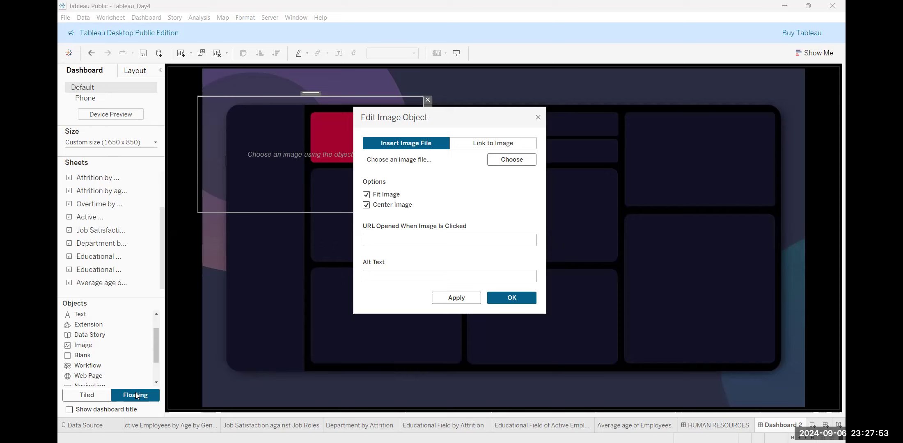
{"action": "left_click", "coordinate": [512, 160]}
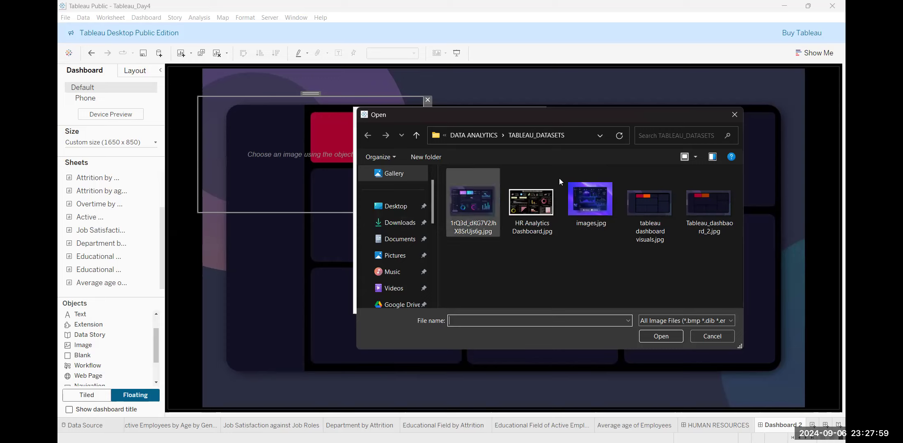
{"action": "left_click", "coordinate": [393, 225]}
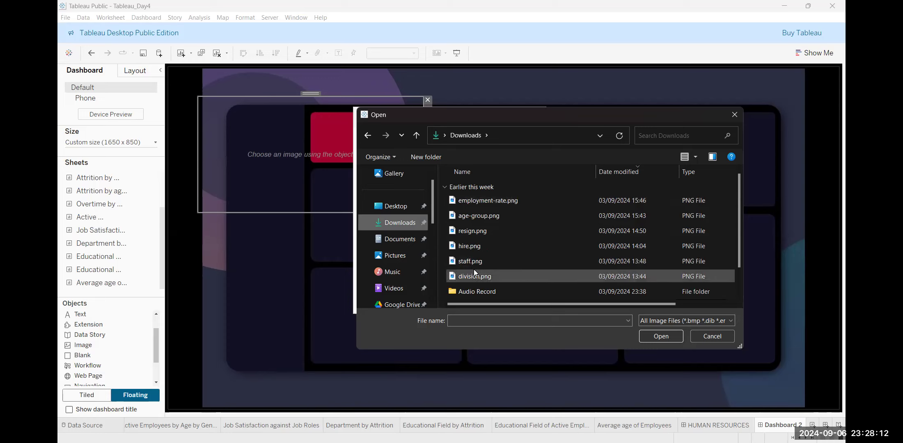
{"action": "left_click", "coordinate": [471, 217]}
{"action": "left_click", "coordinate": [661, 337]}
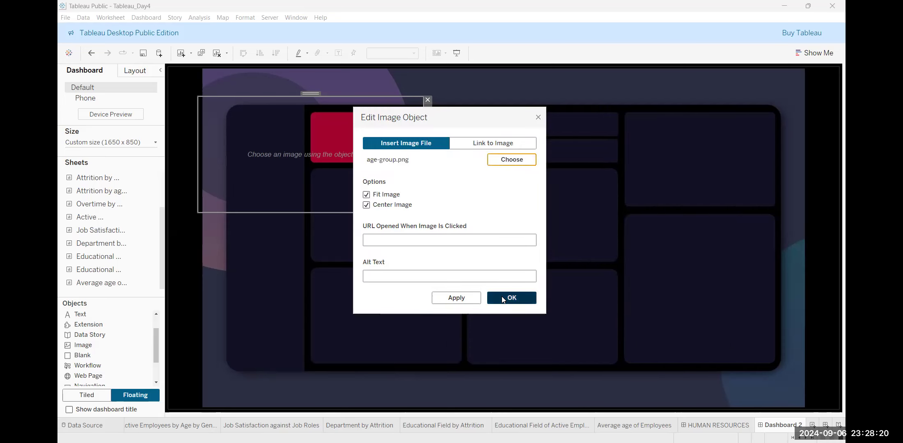
{"action": "left_click", "coordinate": [503, 299]}
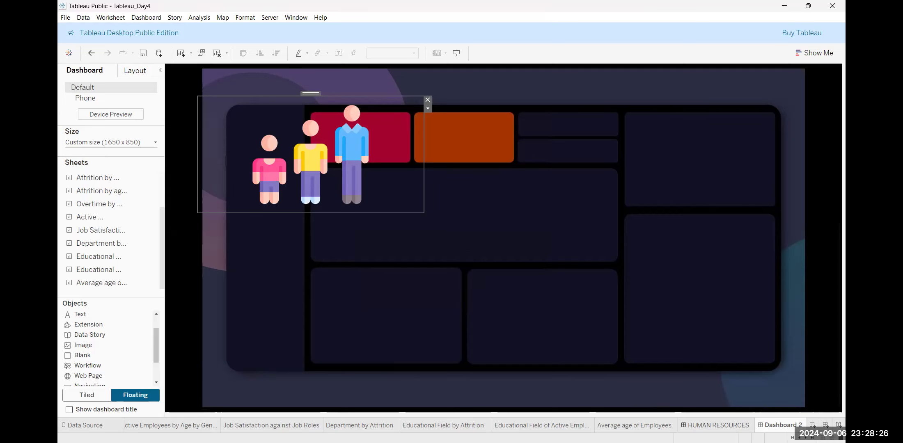
Step: Shrink the age-group icon to a small square and place it at the top of the dashboard's dark sidebar, following the HUMAN RESOURCES dashboard
{"action": "left_click", "coordinate": [700, 427]}
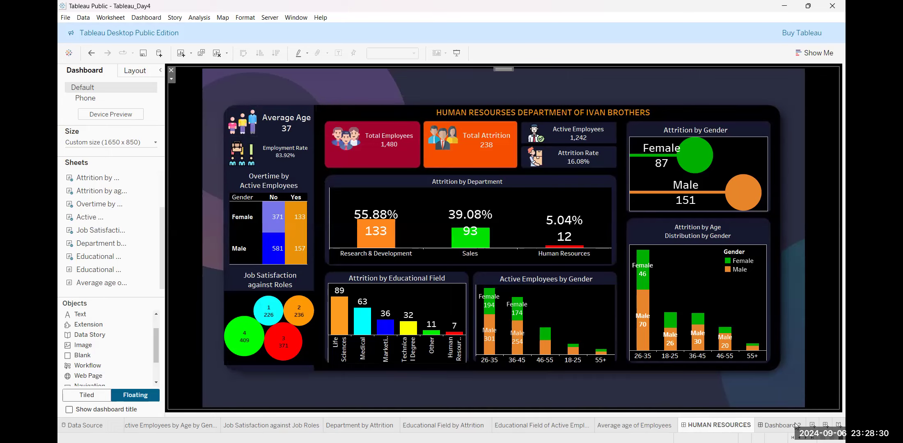
{"action": "left_click", "coordinate": [782, 425]}
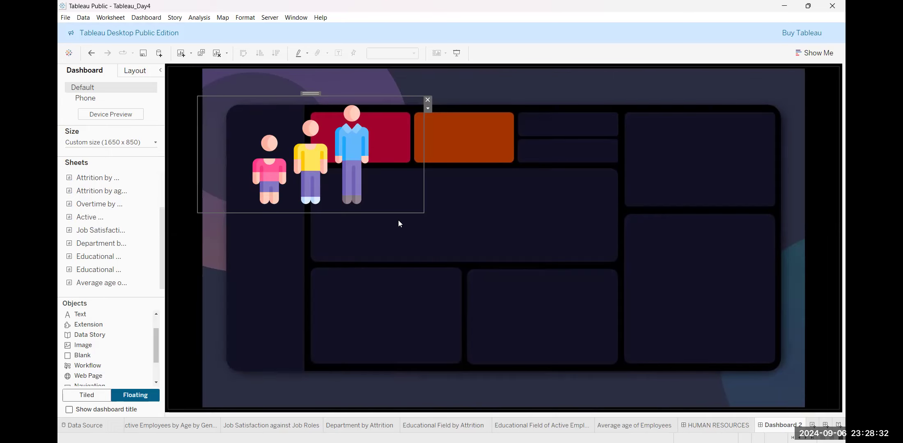
{"action": "left_click_drag", "start_coordinate": [423, 213], "coordinate": [229, 126]}
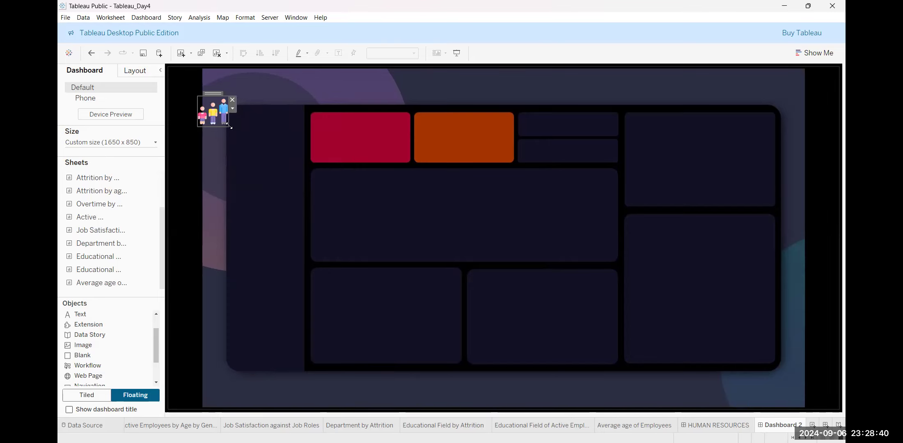
{"action": "left_click_drag", "start_coordinate": [227, 126], "coordinate": [223, 120]}
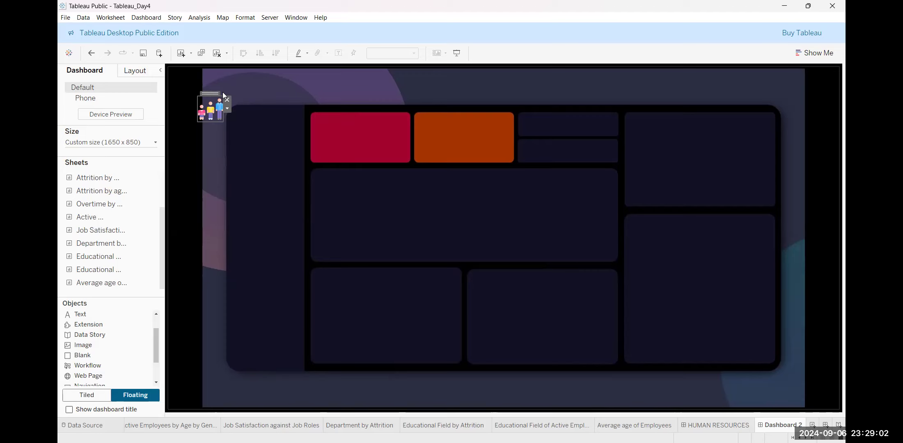
{"action": "left_click_drag", "start_coordinate": [212, 95], "coordinate": [243, 111]}
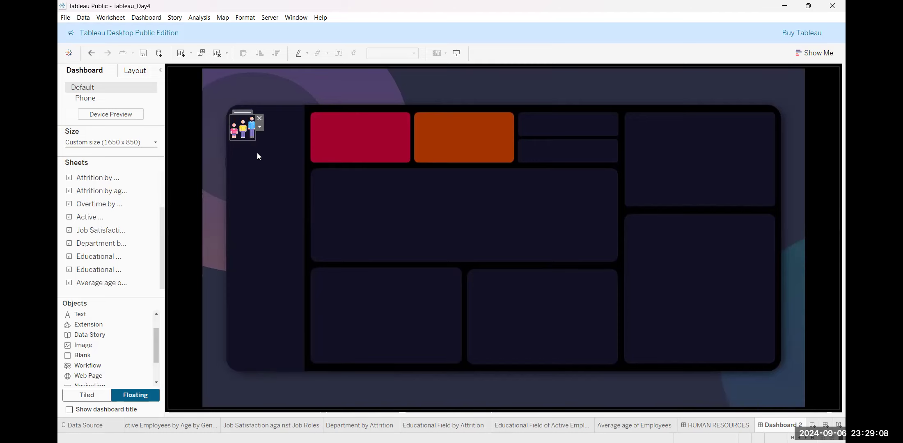
{"action": "left_click", "coordinate": [260, 168]}
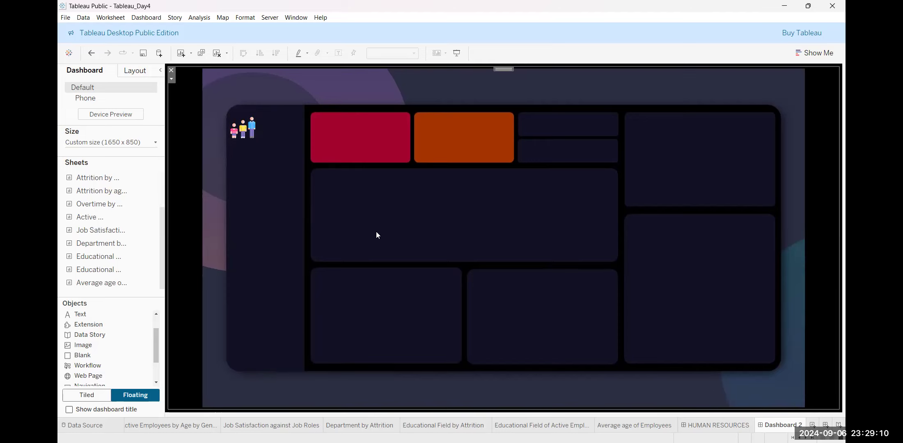
Step: Compare the icon with the HUMAN RESOURCES dashboard and shrink it slightly more on Dashboard 2
{"action": "left_click", "coordinate": [710, 426]}
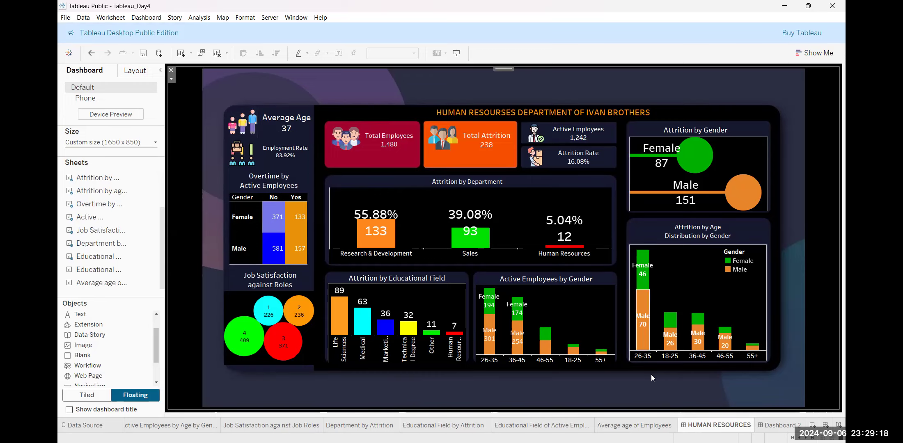
{"action": "left_click", "coordinate": [770, 426]}
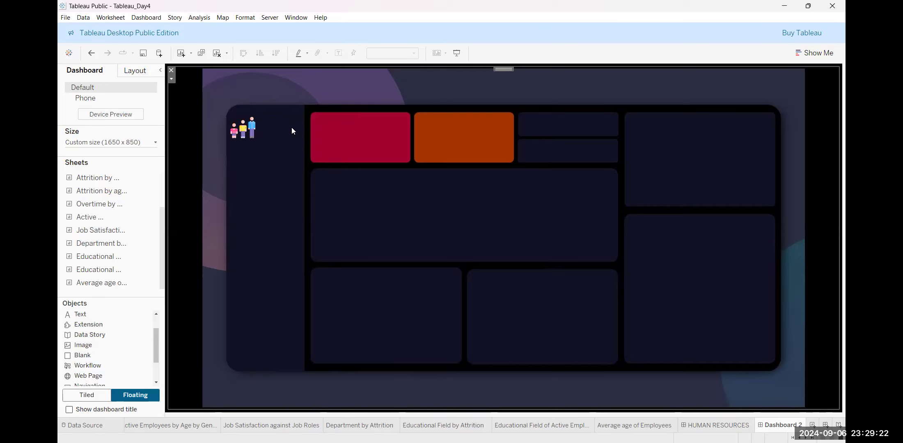
{"action": "left_click", "coordinate": [249, 135]}
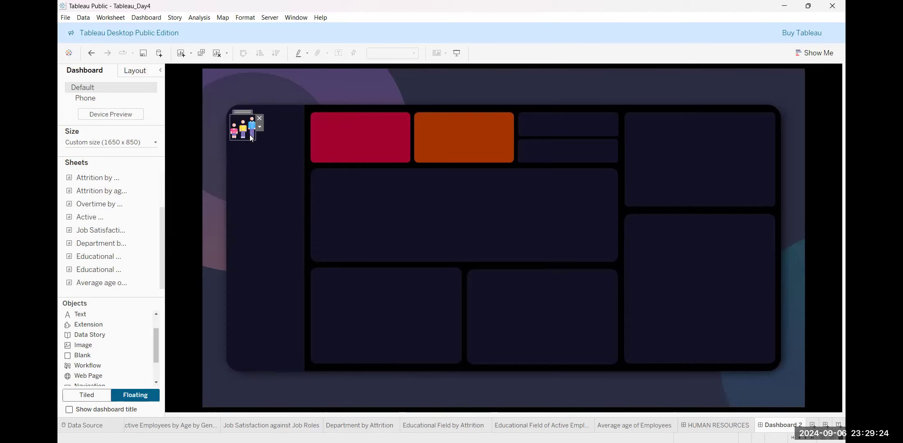
{"action": "left_click_drag", "start_coordinate": [255, 139], "coordinate": [254, 138]}
{"action": "left_click", "coordinate": [276, 130]}
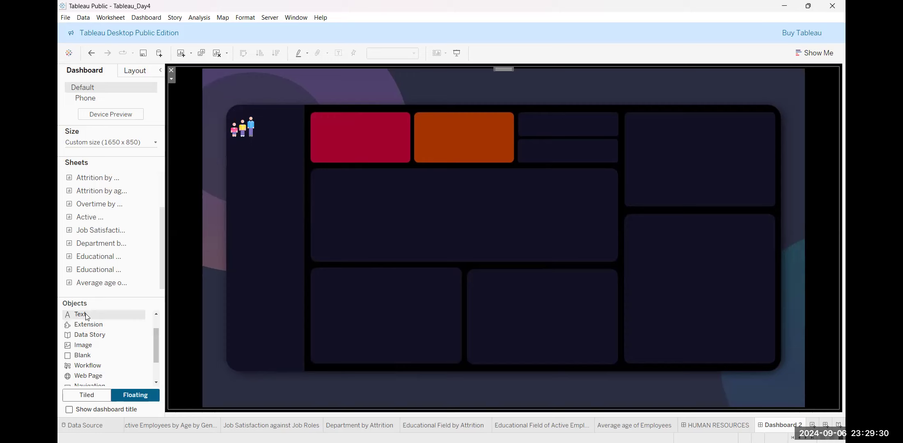
Step: Add a floating text object to the dashboard containing "Average Age" with "37" on a second line
{"action": "left_click_drag", "start_coordinate": [86, 315], "coordinate": [333, 221]}
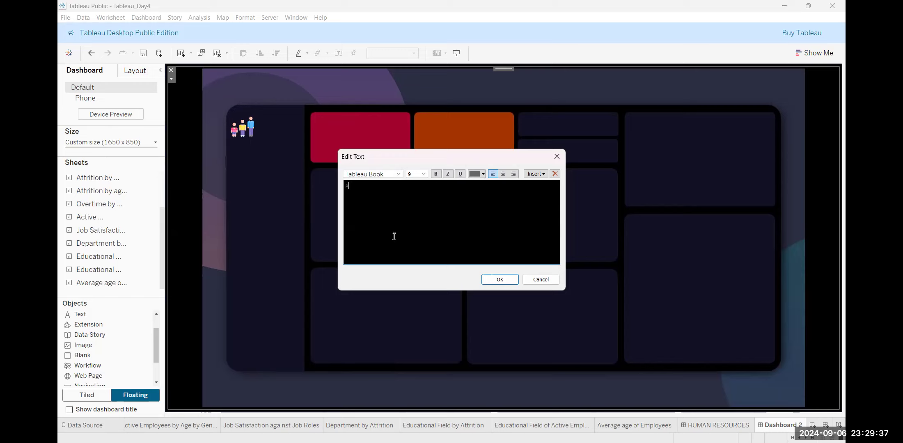
{"action": "type", "text": "er"}
{"action": "type", "text": "age"}
{"action": "type", "text": " Age "}
{"action": "type", "text": "37"}
Step: Format the Average Age text as centered, bold, size 8 and white, and place it beside the age-group icon in the sidebar
{"action": "key", "text": "ctrl+a"}
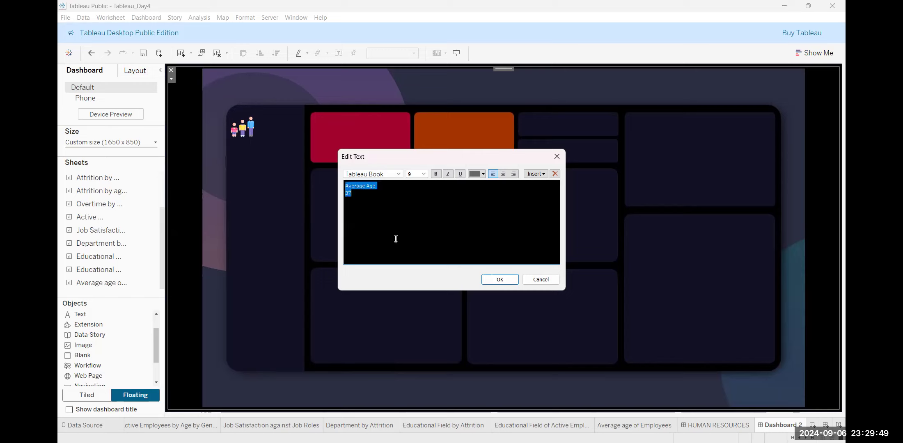
{"action": "left_click", "coordinate": [503, 174]}
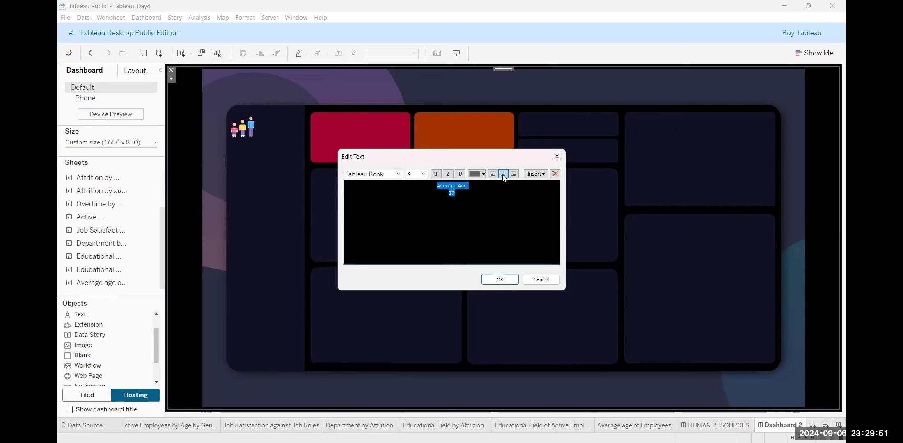
{"action": "left_click", "coordinate": [436, 174]}
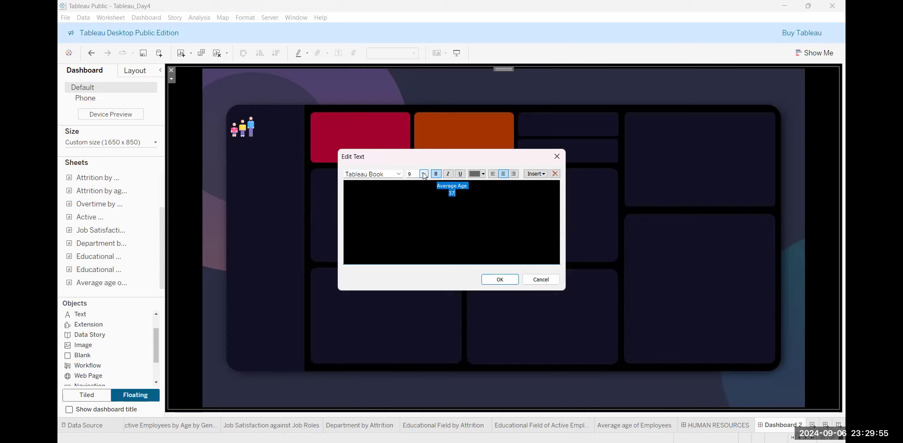
{"action": "left_click", "coordinate": [424, 174]}
{"action": "left_click", "coordinate": [413, 184]}
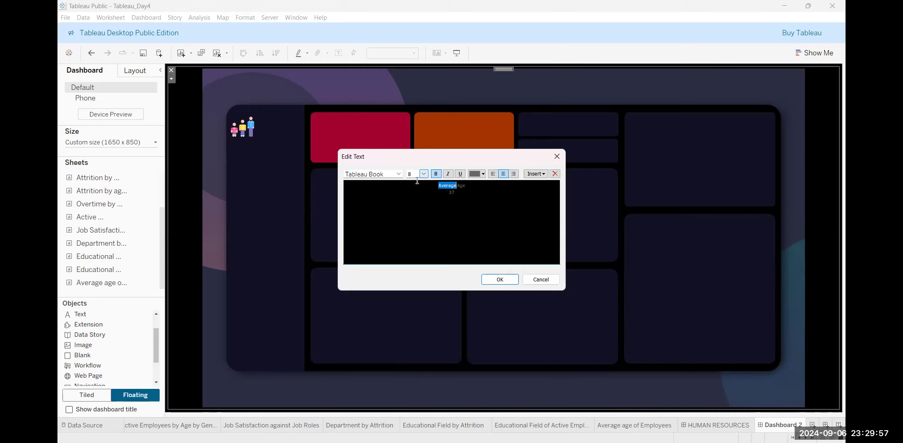
{"action": "key", "text": "ctrl+a"}
{"action": "left_click", "coordinate": [424, 174]}
{"action": "left_click", "coordinate": [425, 175]}
{"action": "left_click", "coordinate": [483, 175]}
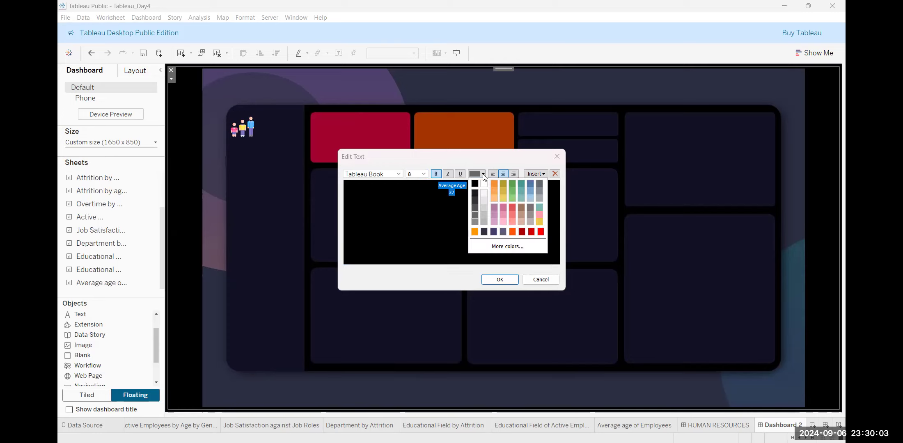
{"action": "left_click", "coordinate": [484, 183]}
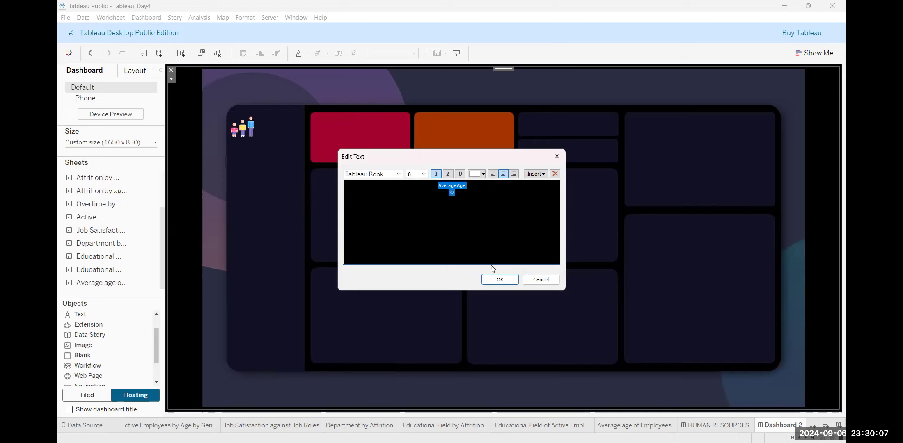
{"action": "left_click", "coordinate": [492, 280]}
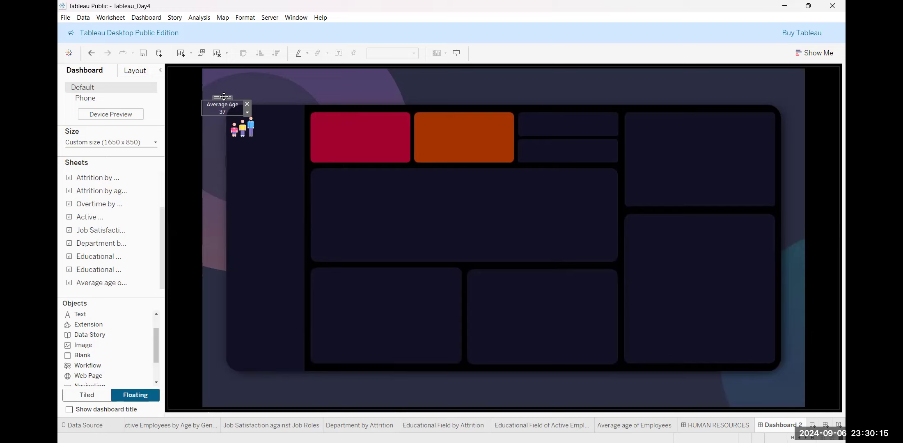
{"action": "left_click_drag", "start_coordinate": [233, 96], "coordinate": [278, 117]}
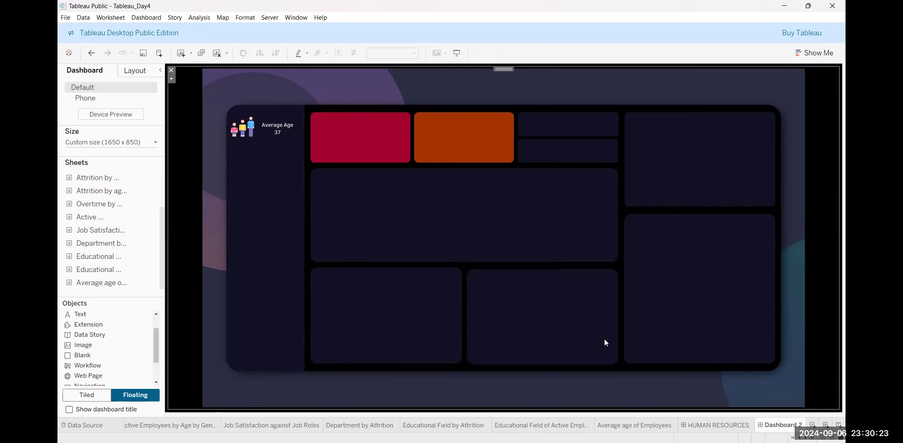
Step: Following the HUMAN RESOURCES dashboard, add a floating image object to Dashboard 2 with employment-rate.png from Downloads, using Fit Image and Center Image
{"action": "left_click", "coordinate": [716, 425]}
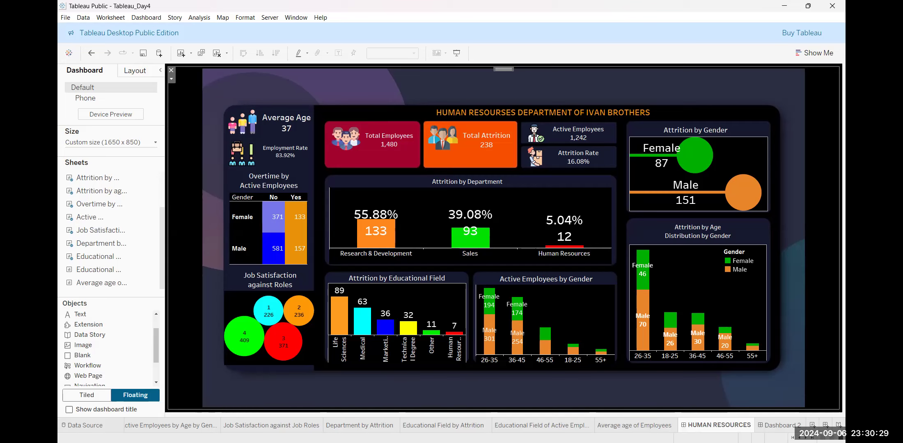
{"action": "mouse_move", "coordinate": [766, 442]}
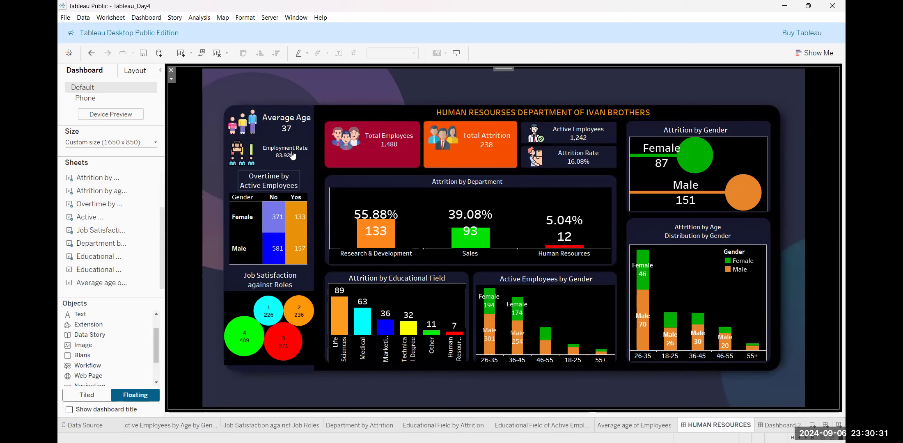
{"action": "left_click", "coordinate": [766, 425]}
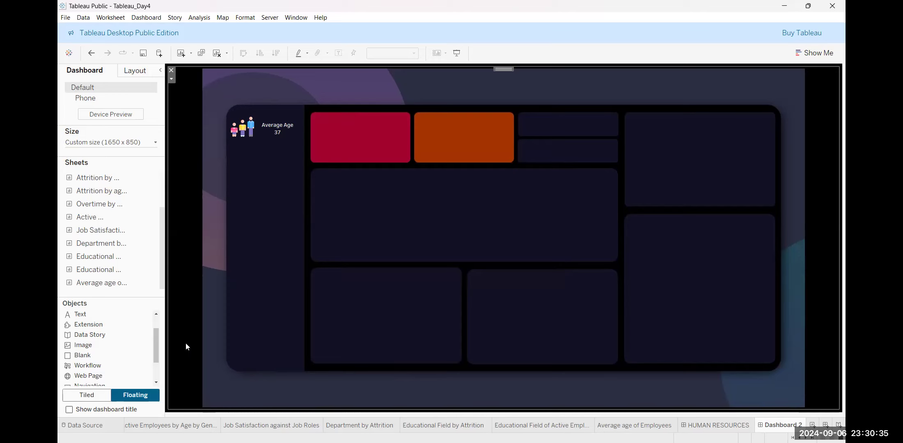
{"action": "double_click", "coordinate": [95, 346]}
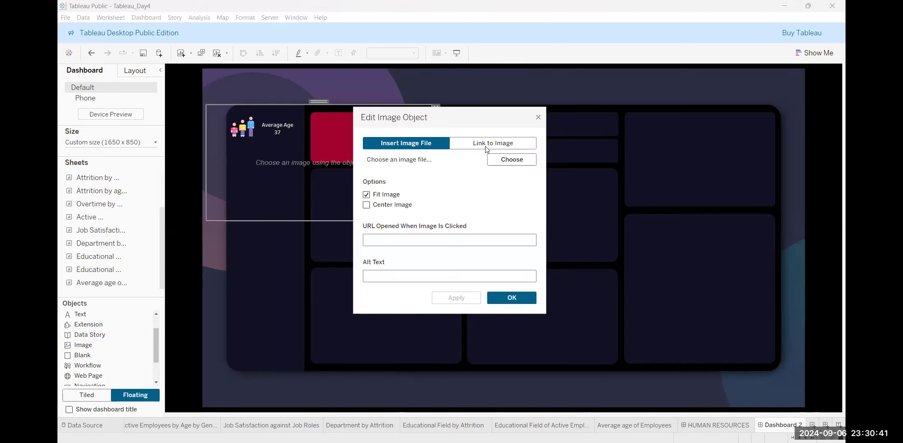
{"action": "left_click", "coordinate": [366, 205]}
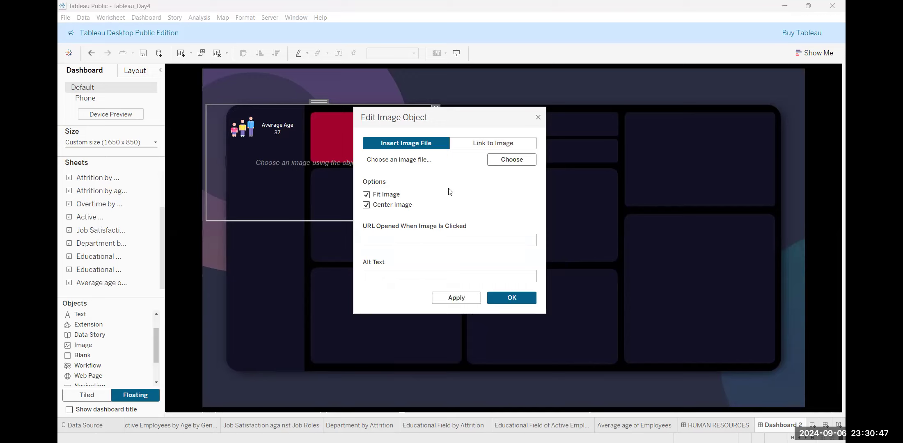
{"action": "left_click", "coordinate": [508, 160]}
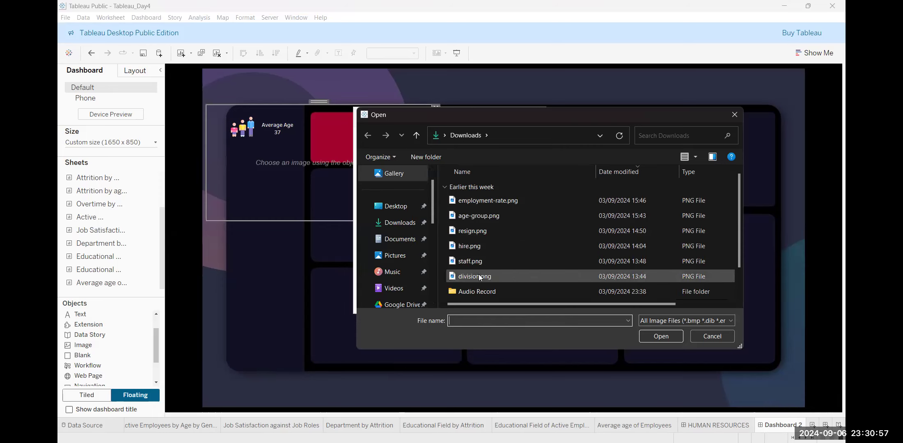
{"action": "left_click", "coordinate": [485, 201]}
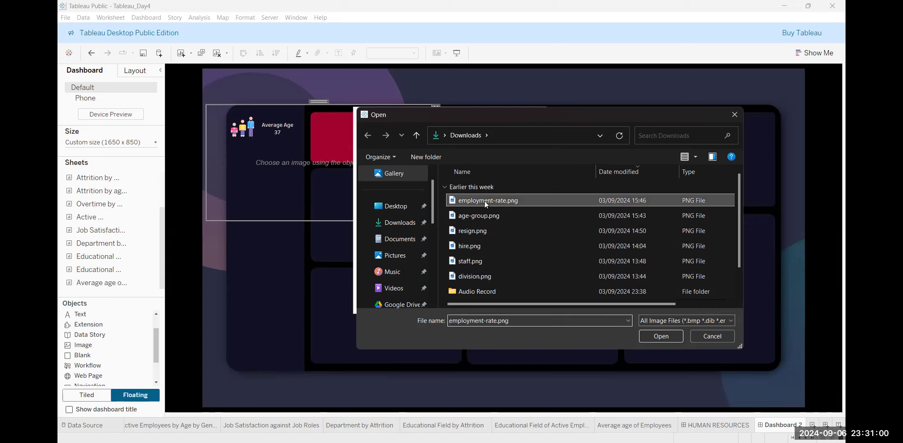
{"action": "left_click", "coordinate": [661, 336]}
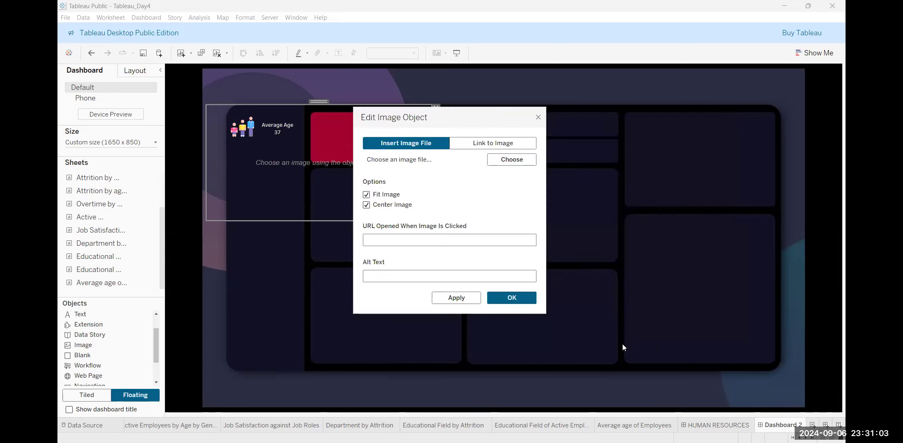
{"action": "left_click", "coordinate": [512, 299]}
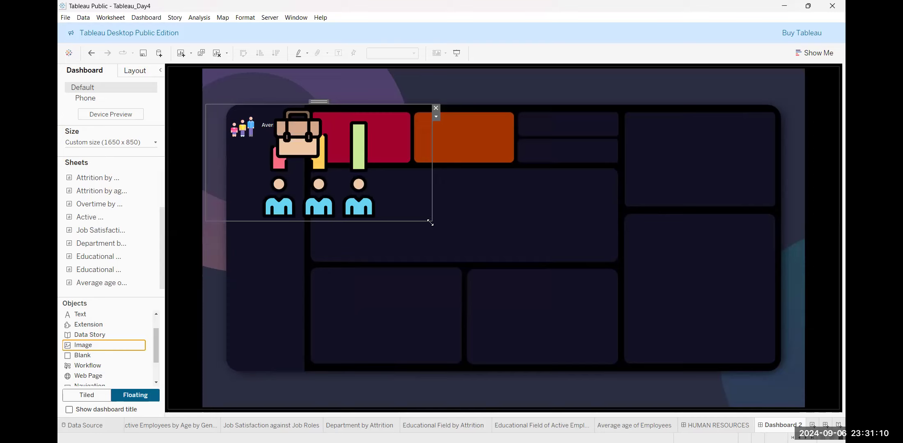
Step: Shrink the employment-rate icon to a small square and place it directly below the age-group icon in the sidebar
{"action": "left_click_drag", "start_coordinate": [432, 223], "coordinate": [233, 129]}
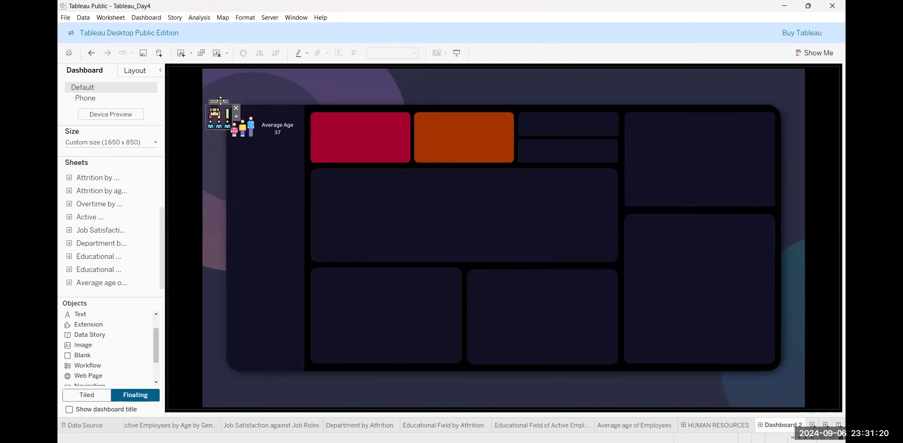
{"action": "left_click_drag", "start_coordinate": [221, 101], "coordinate": [243, 145]}
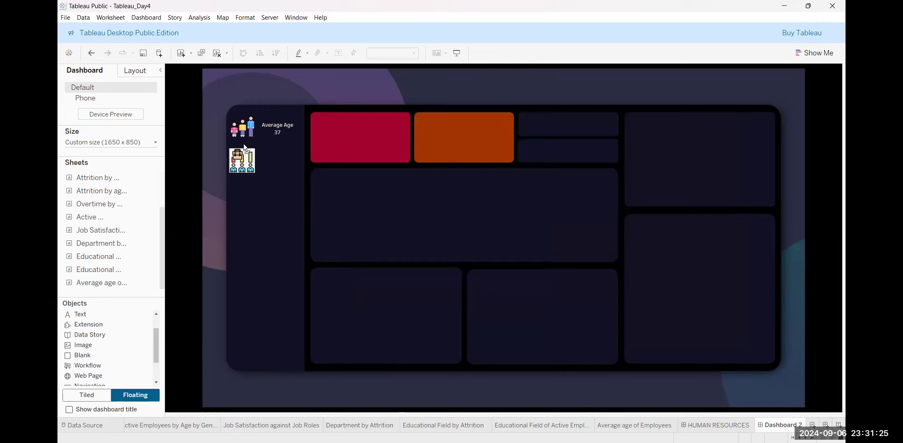
{"action": "left_click", "coordinate": [267, 172]}
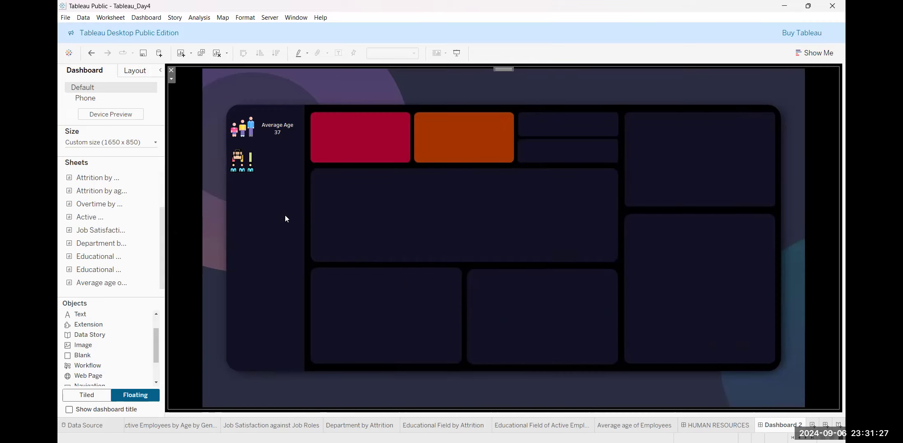
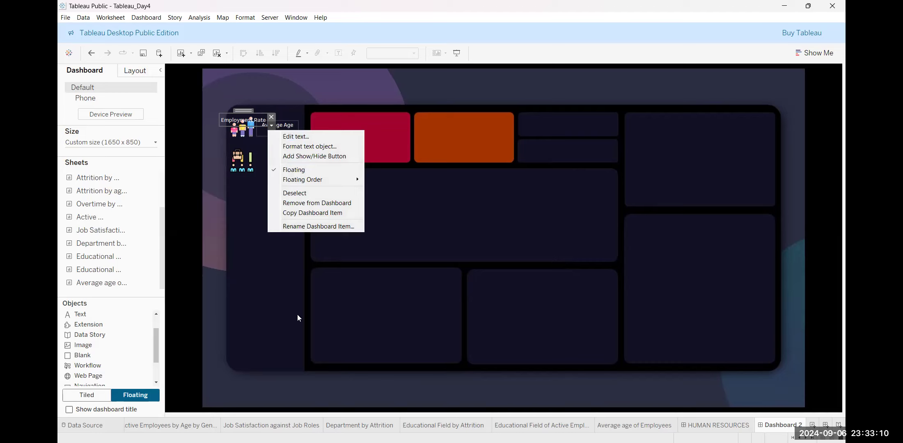
Step: Look up the employment rate on the HUMAN RESOURCES dashboard and add "83.92%" as a second line to the Employment Rate text on Dashboard 2
{"action": "left_click", "coordinate": [719, 425]}
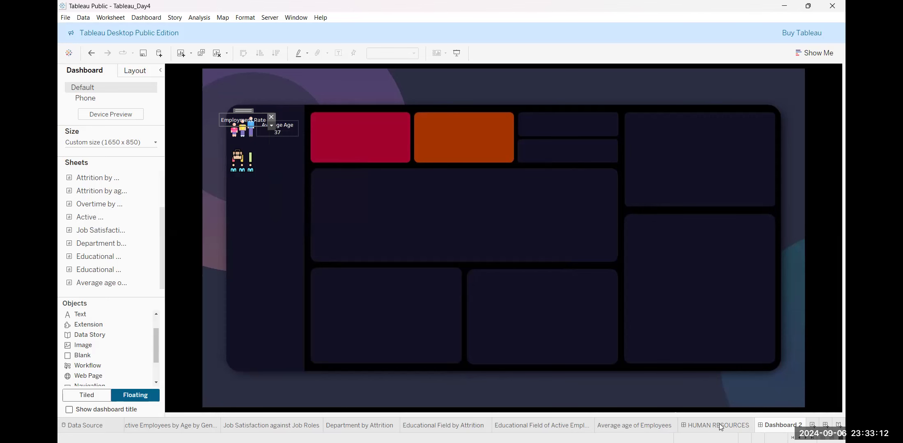
{"action": "double_click", "coordinate": [719, 425]}
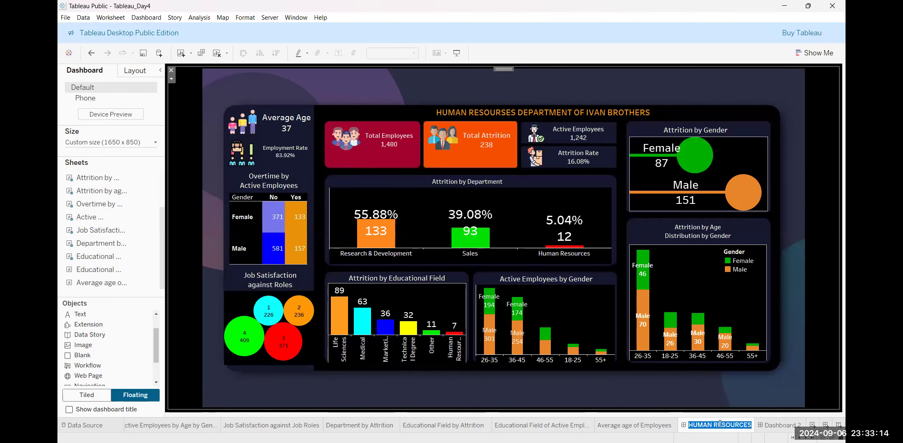
{"action": "left_click", "coordinate": [779, 425]}
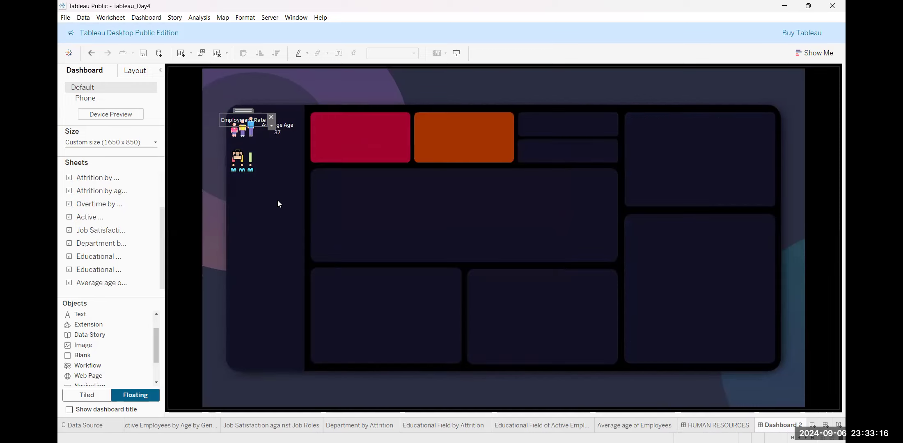
{"action": "left_click", "coordinate": [271, 125]}
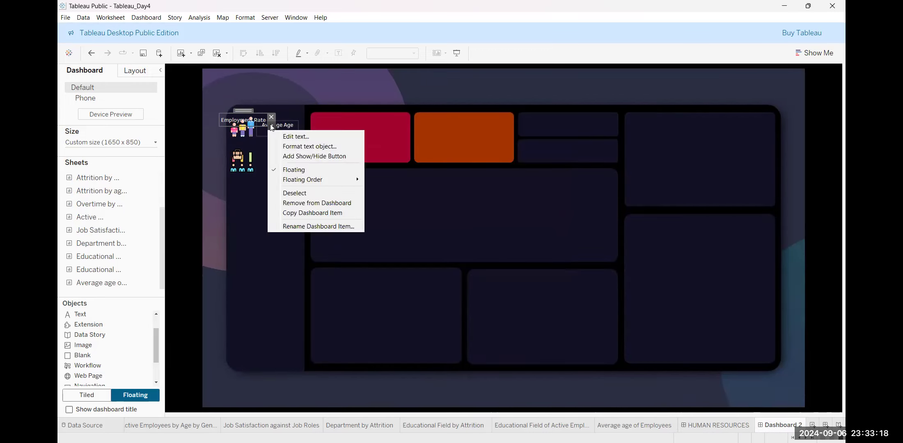
{"action": "left_click", "coordinate": [286, 137]}
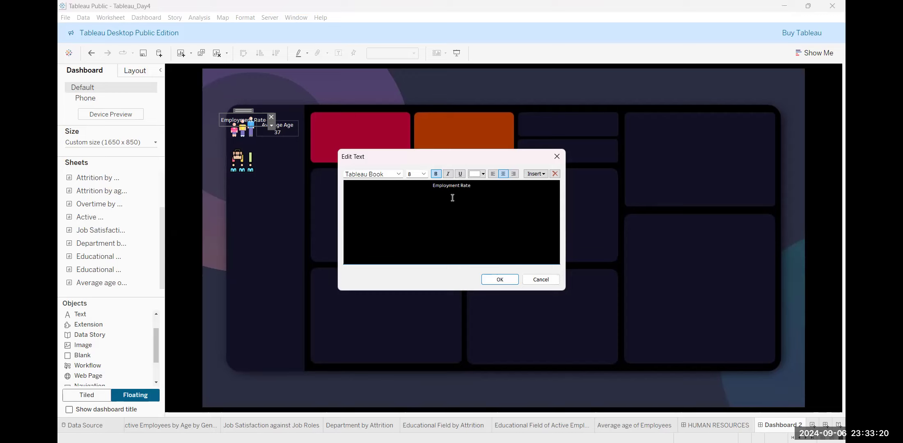
{"action": "double_click", "coordinate": [478, 183]}
{"action": "left_click", "coordinate": [485, 187]}
{"action": "key", "text": "Return"}
{"action": "type", "text": "83.92%"}
{"action": "key", "text": "ctrl+a"}
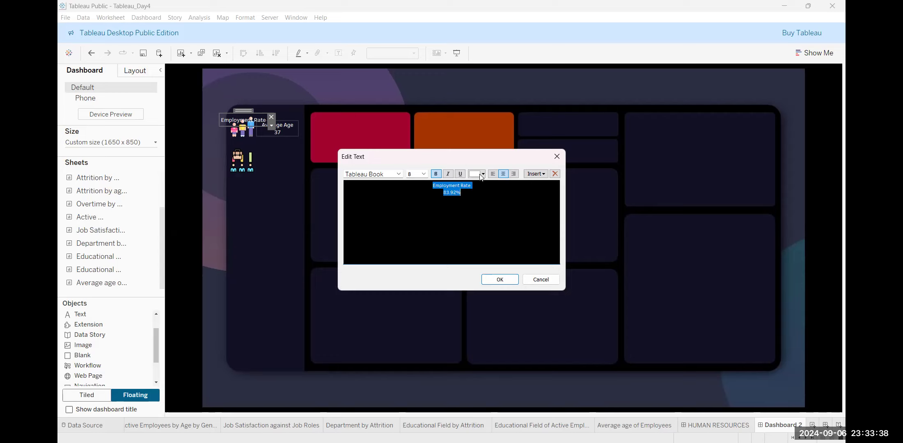
{"action": "left_click", "coordinate": [499, 280]}
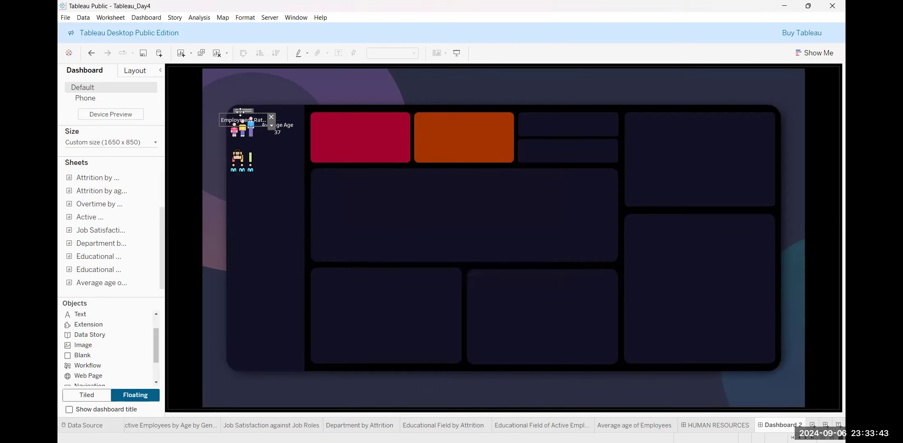
Step: Enlarge the Employment Rate text object to fit both lines and place it beside the employment-rate icon
{"action": "left_click", "coordinate": [217, 107]}
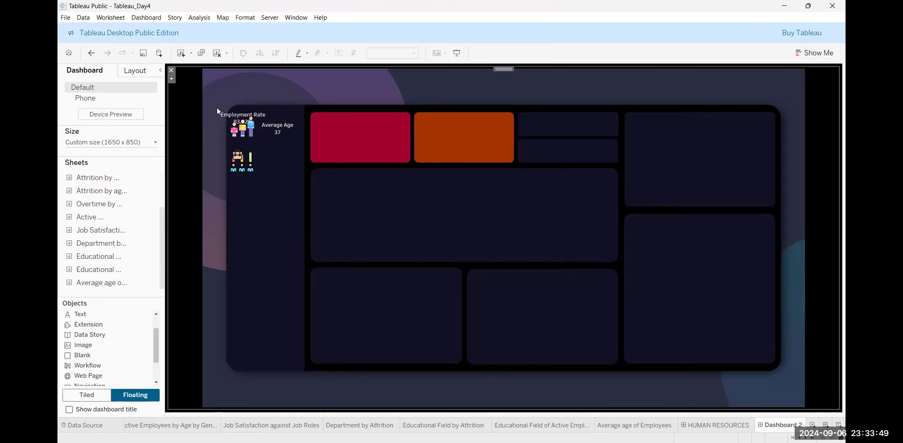
{"action": "left_click", "coordinate": [248, 115]}
{"action": "left_click_drag", "start_coordinate": [242, 107], "coordinate": [249, 114]}
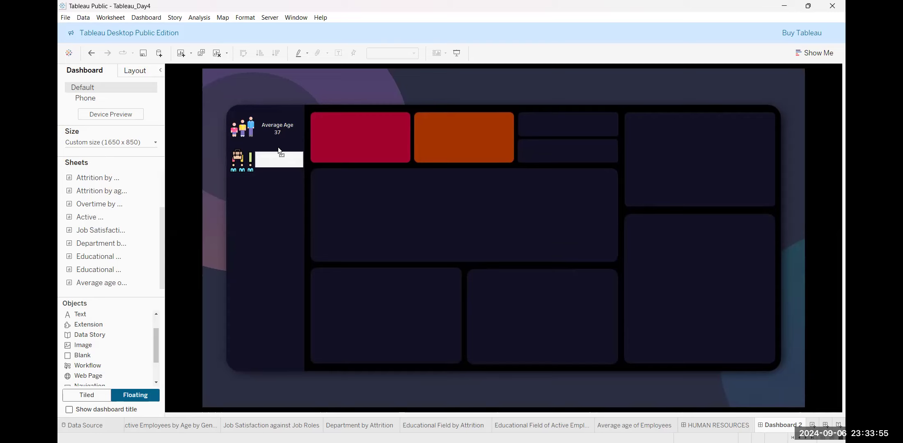
{"action": "left_click_drag", "start_coordinate": [278, 147], "coordinate": [278, 149]}
{"action": "left_click", "coordinate": [281, 210]}
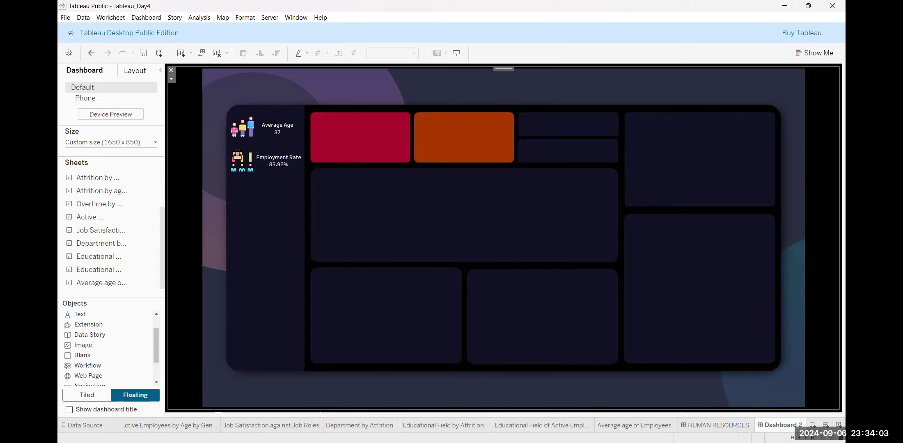
Step: Following the HUMAN RESOURCES dashboard, add the Overtime by Employees sheet to Dashboard 2 as a floating chart
{"action": "left_click", "coordinate": [728, 429]}
{"action": "double_click", "coordinate": [722, 425]}
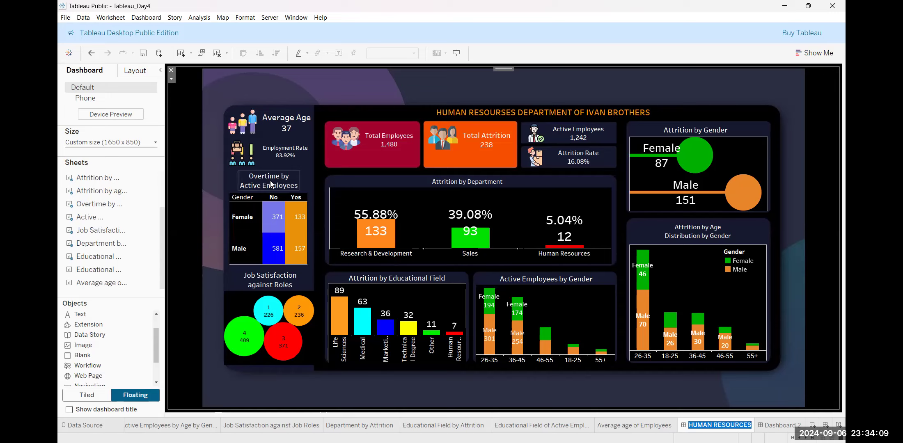
{"action": "mouse_move", "coordinate": [303, 310]}
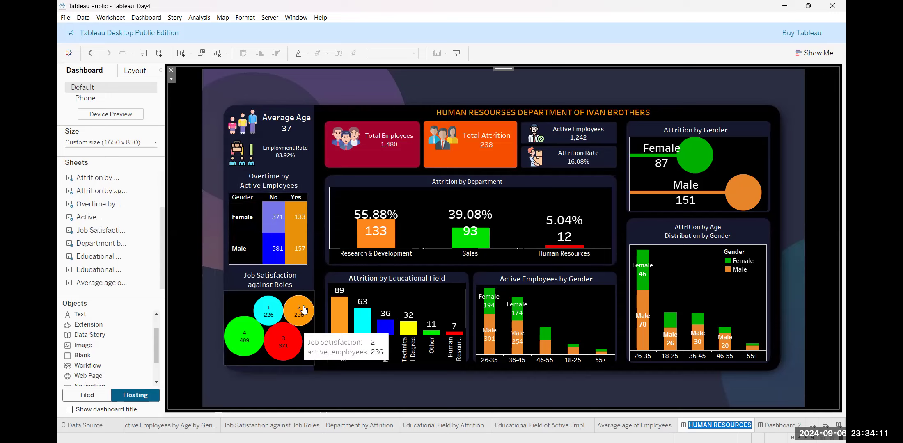
{"action": "left_click", "coordinate": [774, 426]}
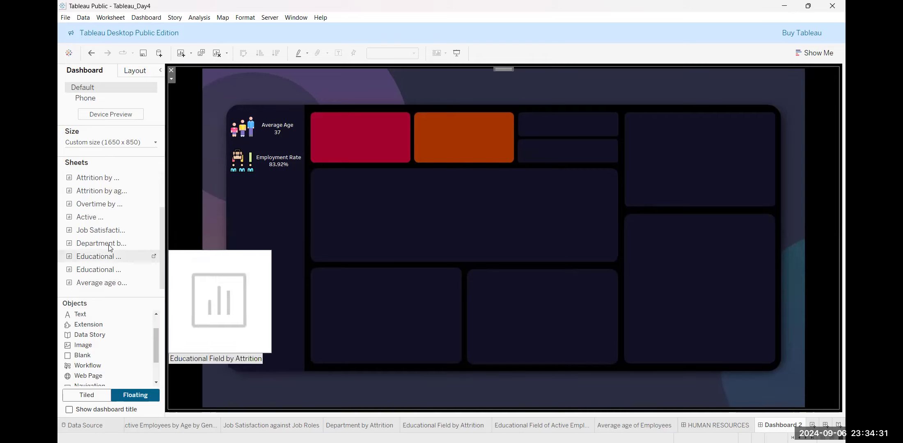
{"action": "scroll", "coordinate": [112, 199], "scroll_direction": "up", "scroll_amount": 3}
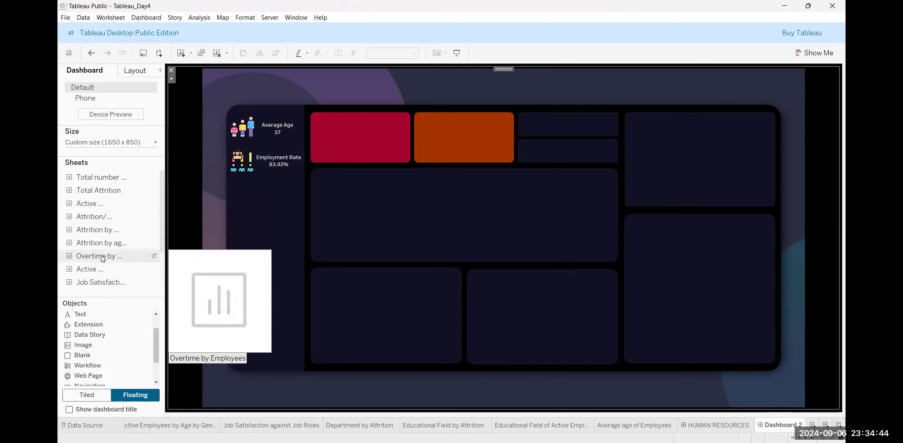
{"action": "right_click", "coordinate": [113, 260]}
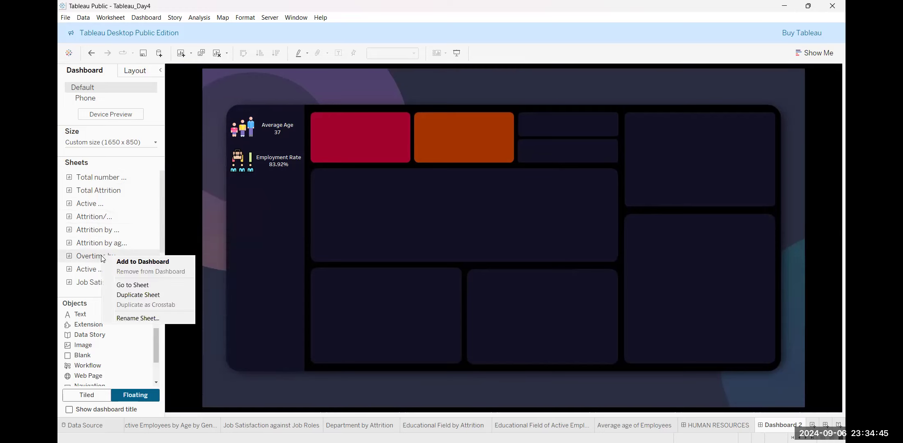
{"action": "left_click", "coordinate": [128, 261]}
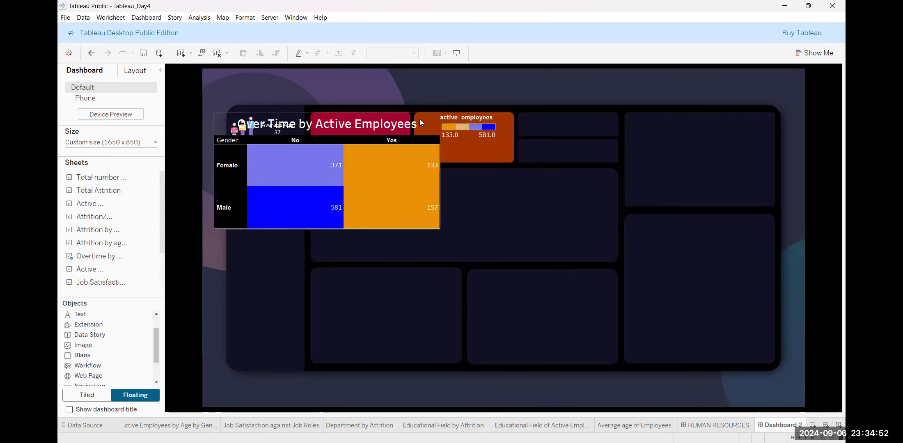
Step: Move the overtime chart down off the sidebar icons so that it starts in the sidebar space below Employment Rate
{"action": "double_click", "coordinate": [408, 122]}
{"action": "left_click", "coordinate": [557, 156]}
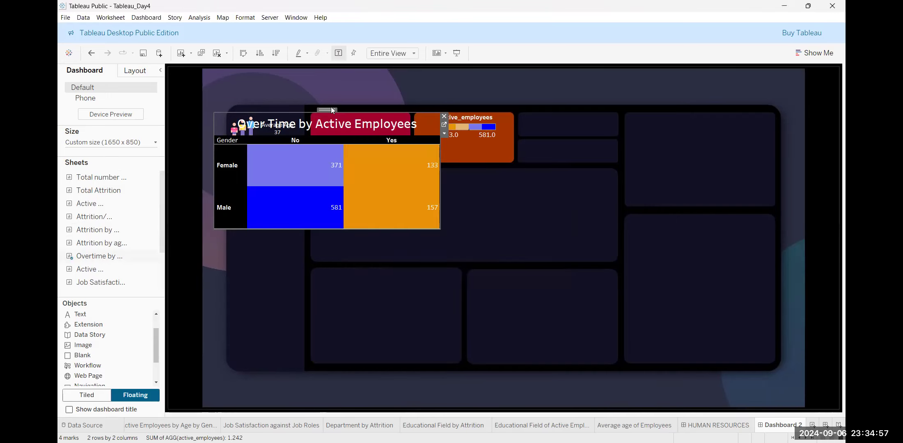
{"action": "left_click_drag", "start_coordinate": [327, 108], "coordinate": [336, 217]}
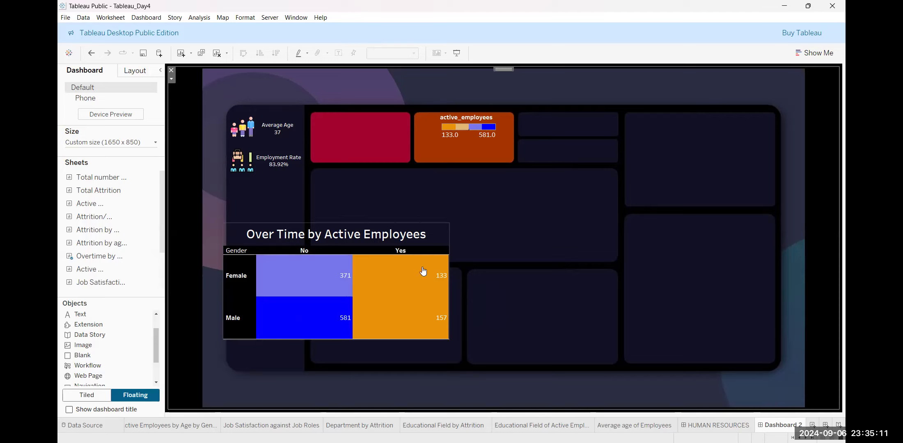
Step: Try to shrink the overtime chart to the sidebar's width with its title still shown, and undo the resize
{"action": "left_click", "coordinate": [440, 228]}
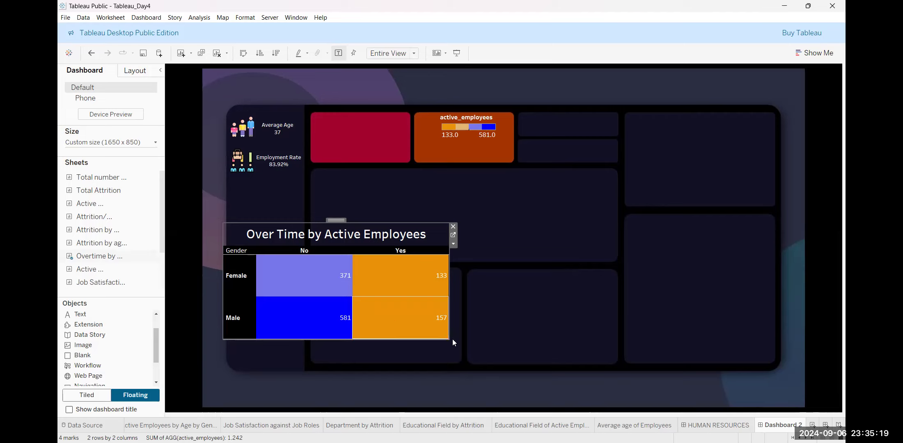
{"action": "key", "text": "Delete"}
{"action": "left_click_drag", "start_coordinate": [351, 299], "coordinate": [303, 277]}
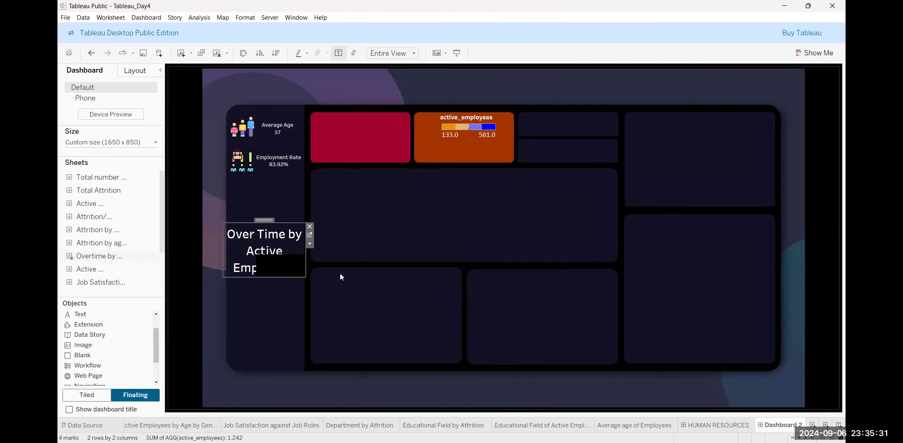
{"action": "key", "text": "ctrl+z"}
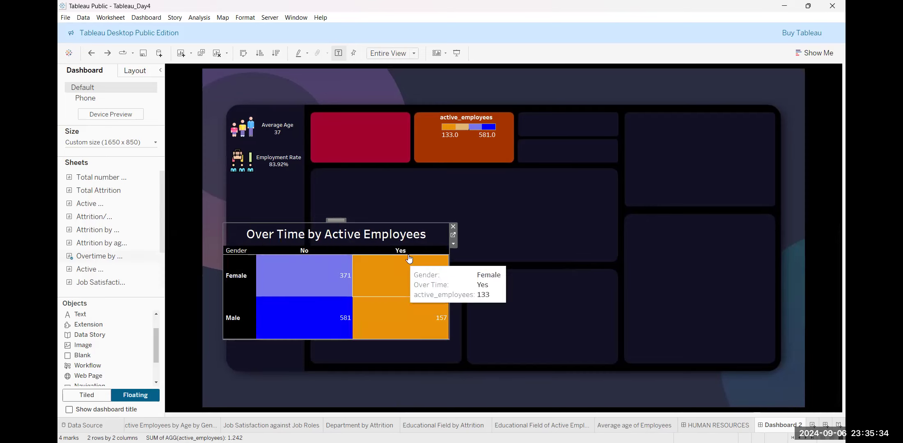
Step: Hide the Over Time by Active Employees title of the overtime chart
{"action": "right_click", "coordinate": [422, 236]}
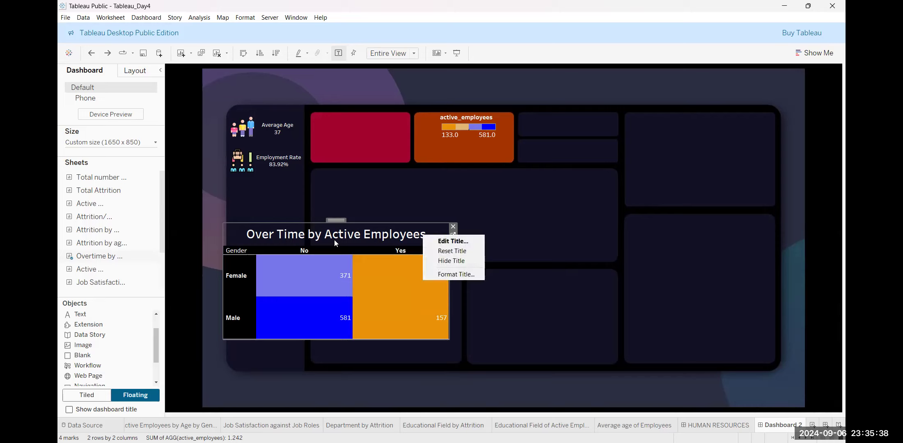
{"action": "left_click", "coordinate": [406, 232]}
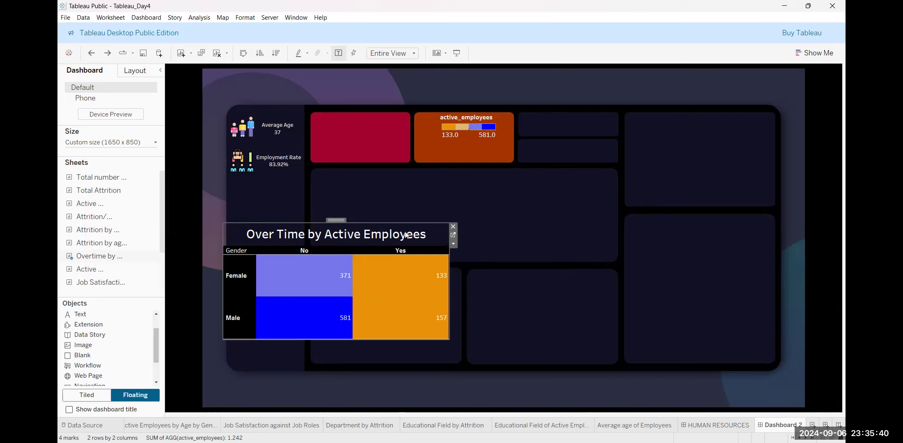
{"action": "right_click", "coordinate": [406, 232]}
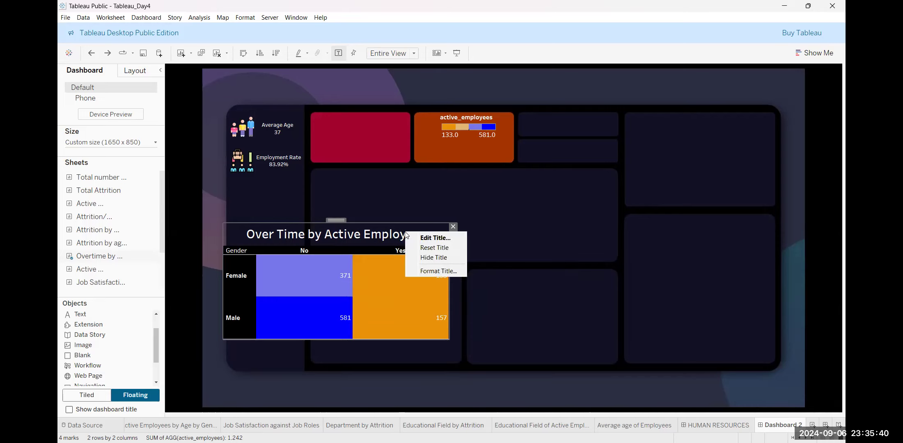
{"action": "left_click", "coordinate": [427, 259]}
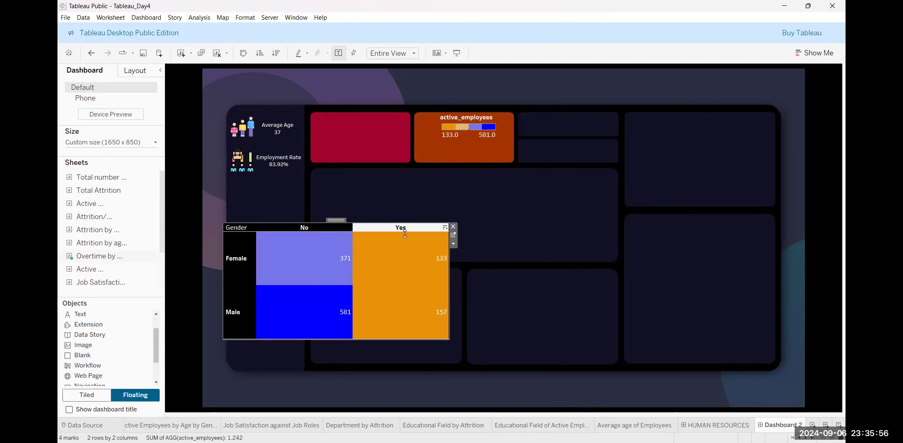
Step: Shrink the overtime chart to about the sidebar's width and place it below the employment-rate icon, leaving room for a heading
{"action": "mouse_move", "coordinate": [445, 260]}
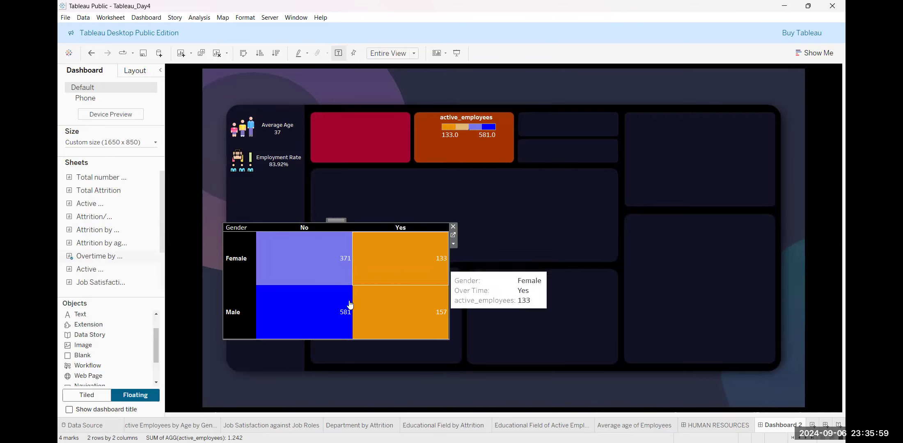
{"action": "mouse_move", "coordinate": [347, 319]}
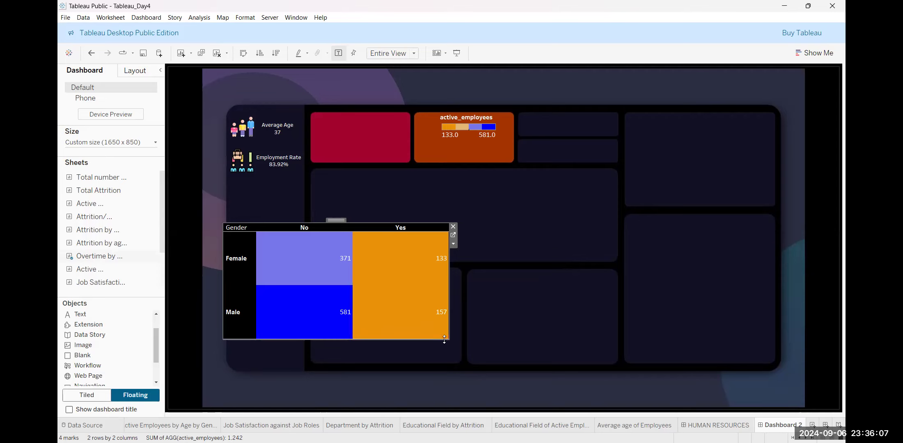
{"action": "left_click_drag", "start_coordinate": [447, 339], "coordinate": [447, 337]}
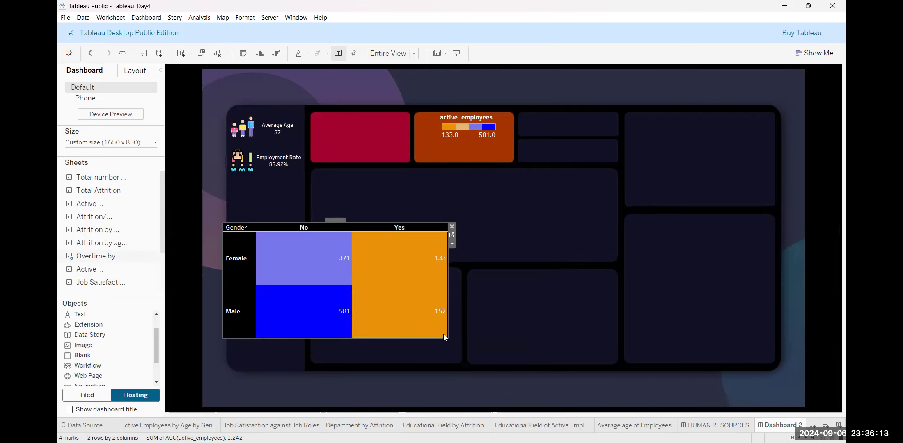
{"action": "left_click_drag", "start_coordinate": [447, 337], "coordinate": [304, 283]}
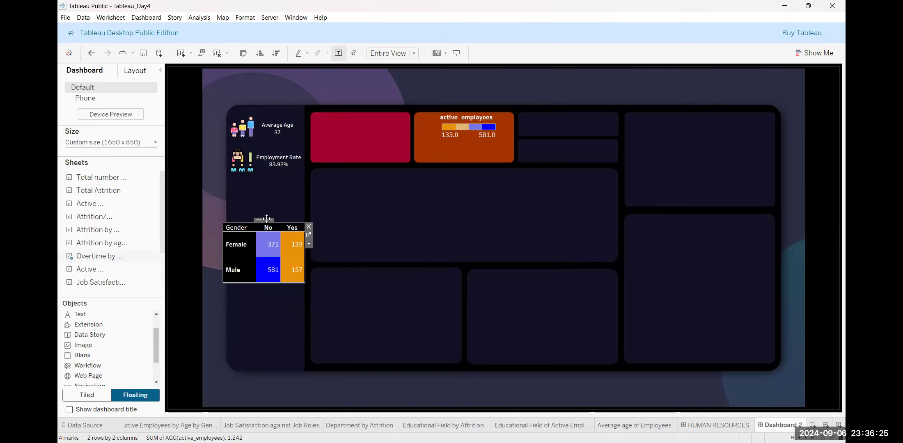
{"action": "left_click_drag", "start_coordinate": [275, 196], "coordinate": [270, 198]}
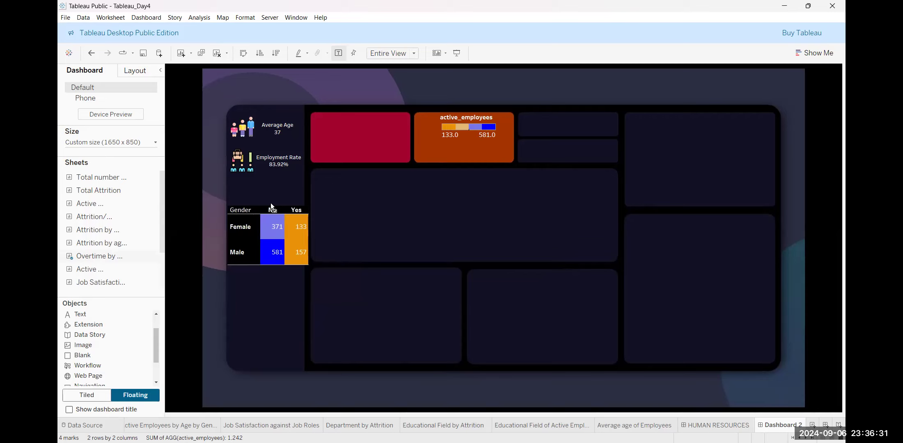
{"action": "left_click", "coordinate": [349, 239]}
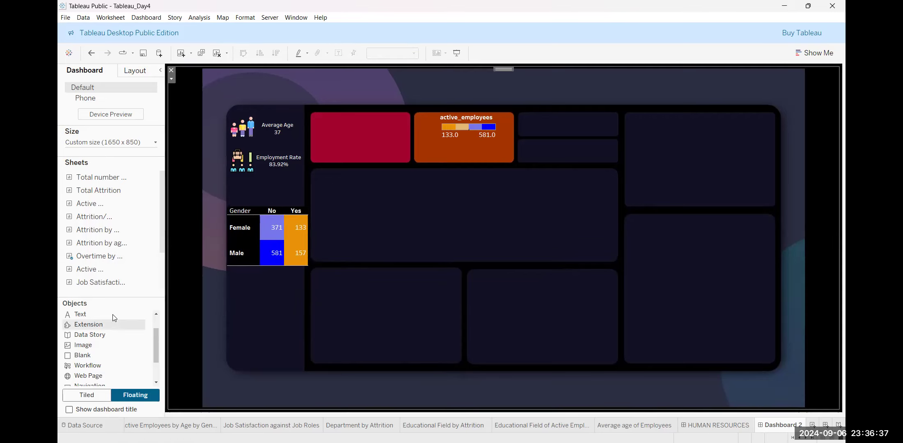
Step: Add a floating text object to Dashboard 2 with "OverTime by" and "Employees" on two lines
{"action": "left_click_drag", "start_coordinate": [116, 318], "coordinate": [211, 311]}
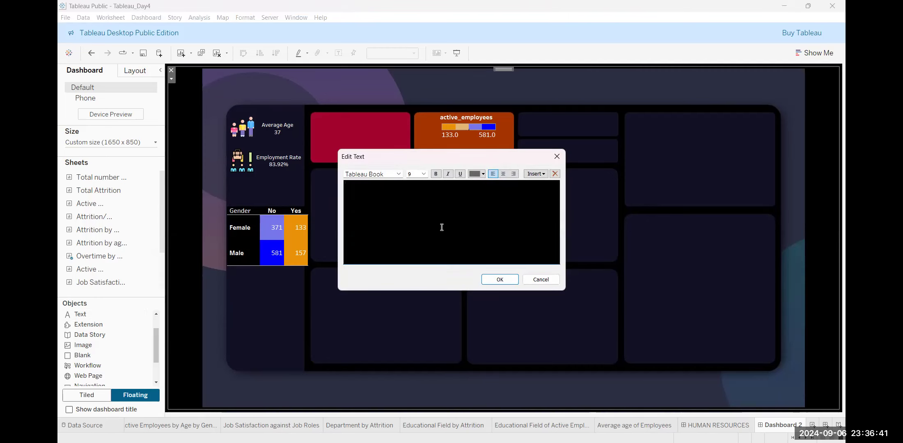
{"action": "type", "text": "Over"}
{"action": "type", "text": "T"}
{"action": "type", "text": "ime"}
{"action": "type", "text": "lo"}
{"action": "type", "text": "yees"}
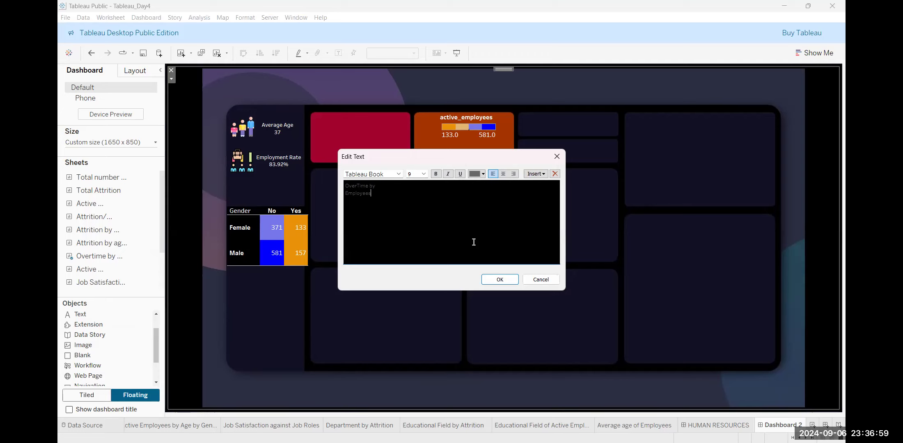
Step: Format the whole OverTime by Employees text as centred, white, bold and size 8, and apply it
{"action": "key", "text": "ctrl+a"}
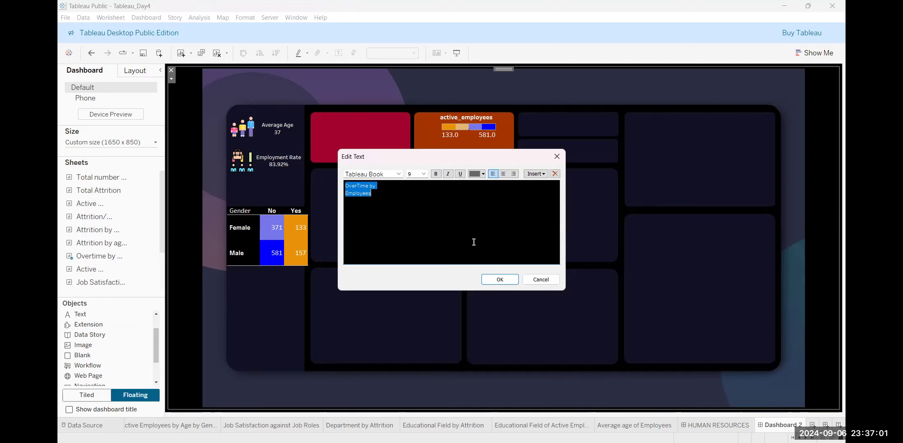
{"action": "left_click", "coordinate": [503, 174]}
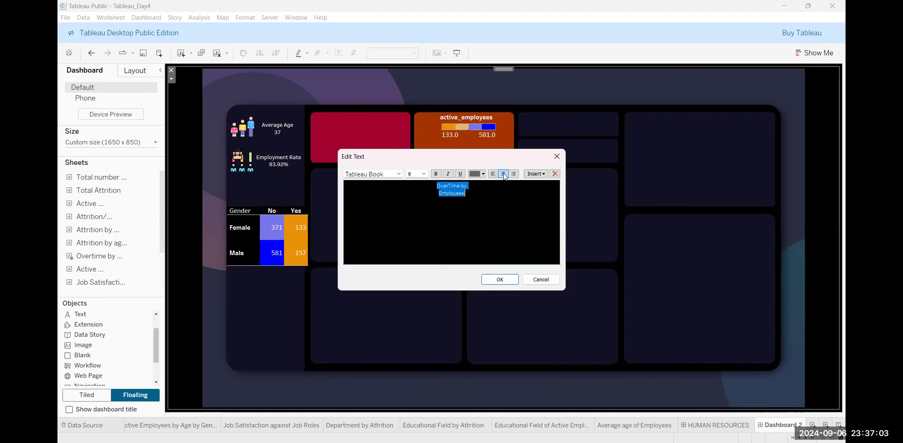
{"action": "left_click", "coordinate": [481, 176]}
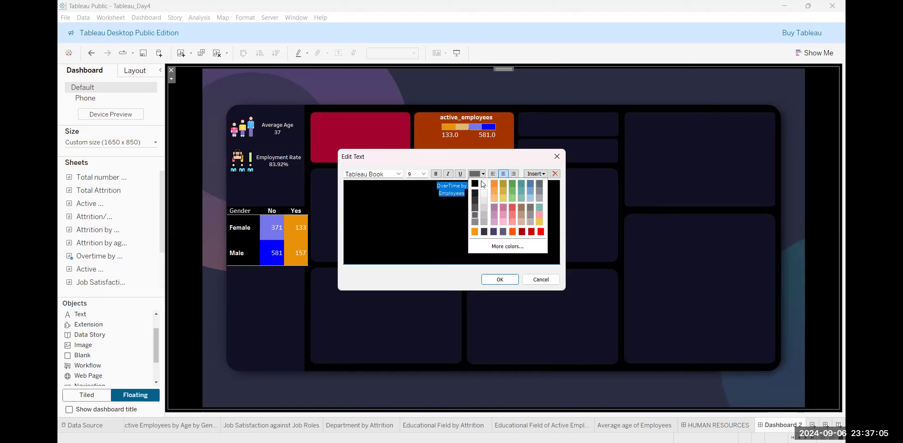
{"action": "left_click", "coordinate": [484, 183]}
{"action": "left_click", "coordinate": [435, 174]}
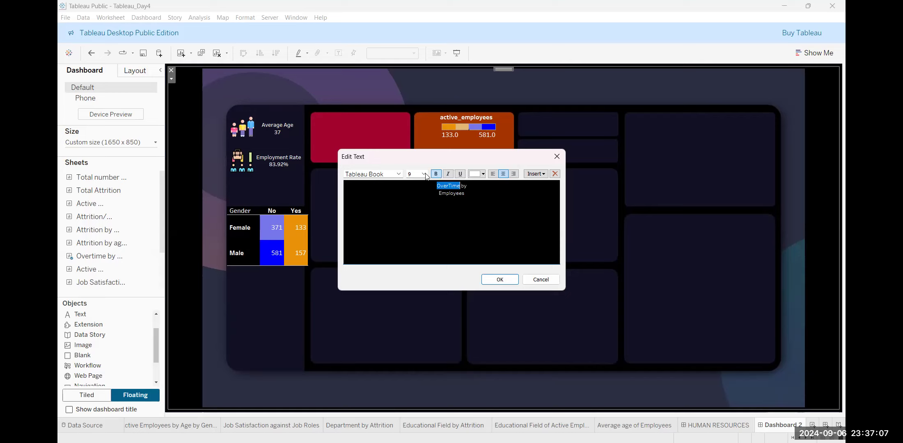
{"action": "left_click", "coordinate": [424, 174]}
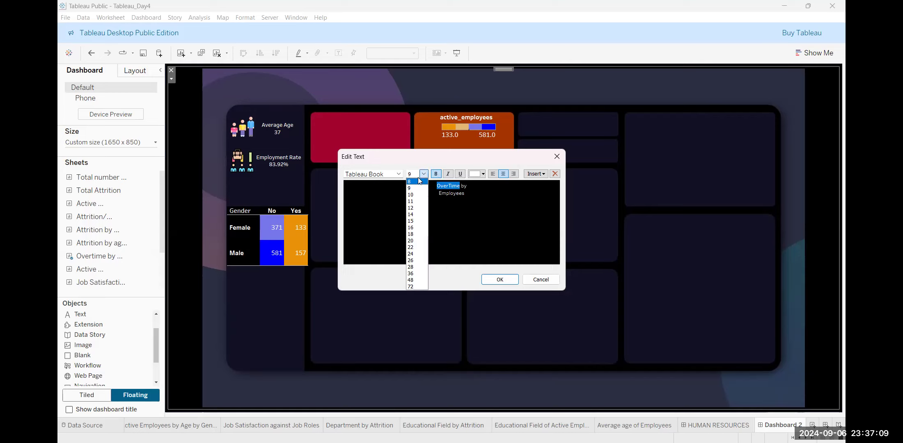
{"action": "left_click", "coordinate": [418, 182]}
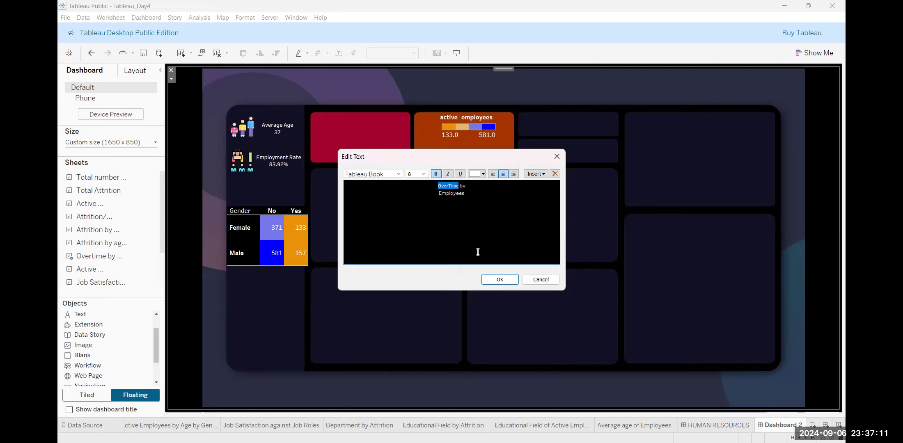
{"action": "key", "text": "ctrl+a"}
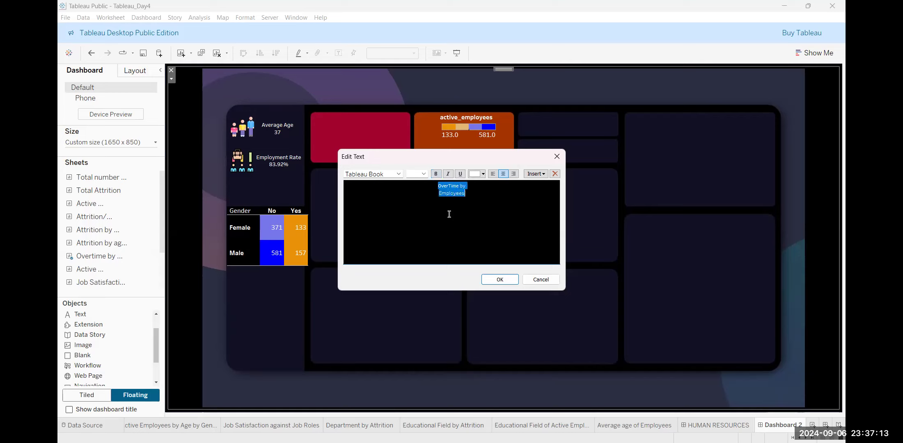
{"action": "left_click", "coordinate": [424, 174]}
{"action": "left_click", "coordinate": [417, 182]}
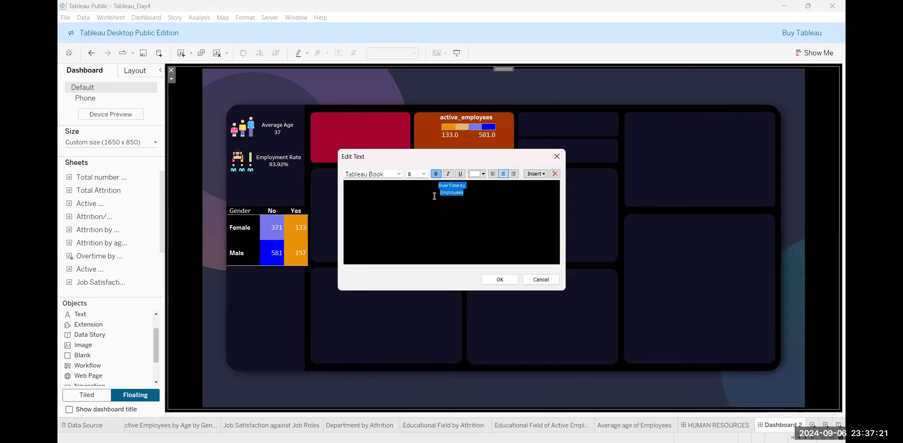
{"action": "left_click", "coordinate": [504, 279]}
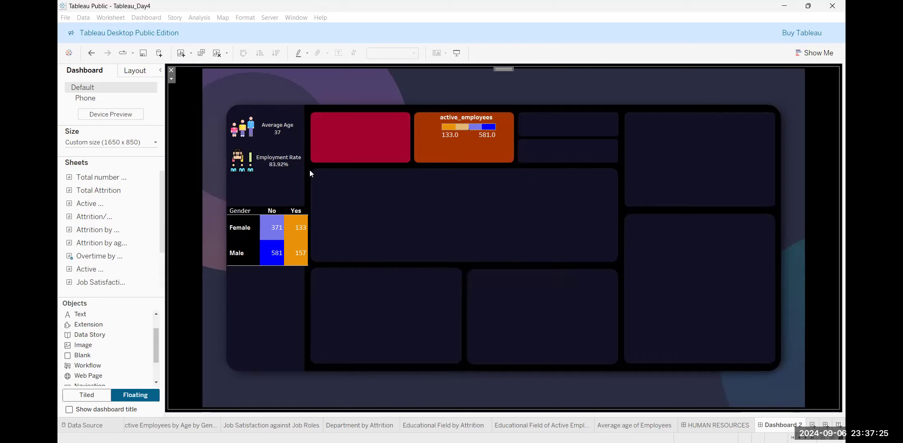
Step: Place the OverTime by Employees text object directly above the overtime chart in the sidebar
{"action": "left_click", "coordinate": [239, 117]}
{"action": "double_click", "coordinate": [239, 117]}
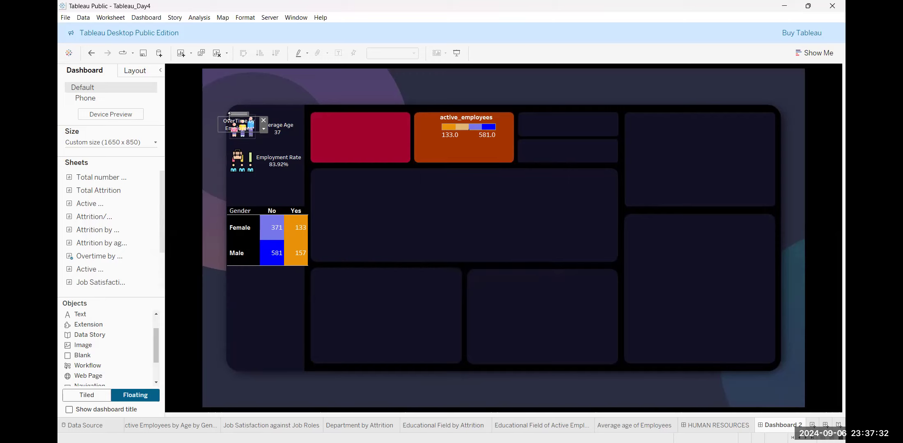
{"action": "left_click_drag", "start_coordinate": [238, 113], "coordinate": [263, 181]}
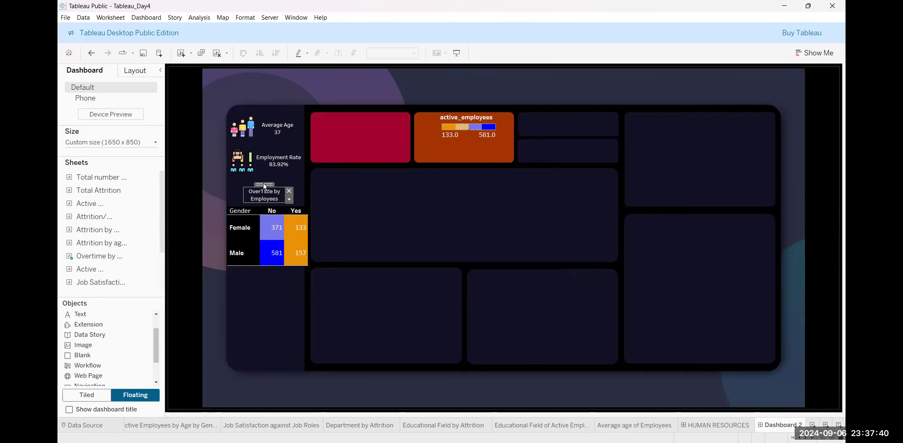
{"action": "left_click", "coordinate": [263, 314]}
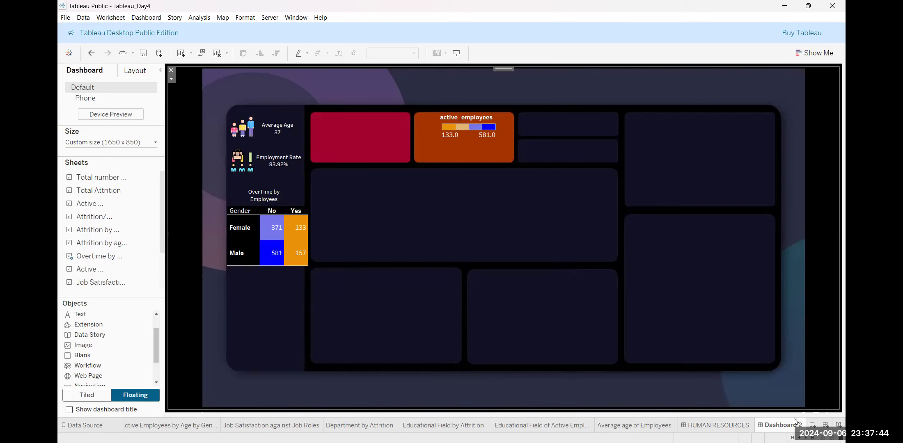
{"action": "left_click", "coordinate": [724, 426]}
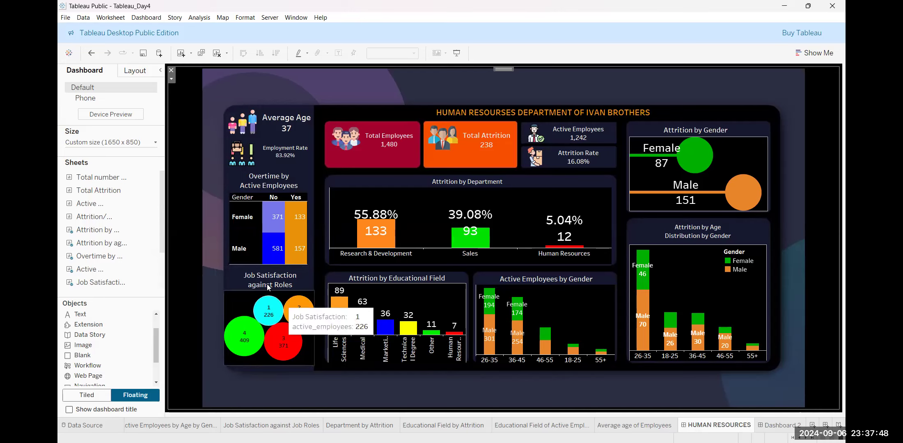
{"action": "left_click", "coordinate": [777, 425]}
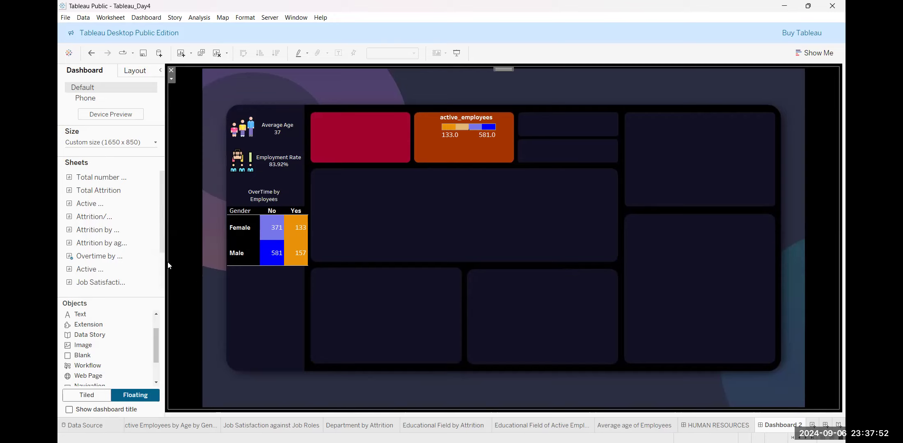
{"action": "scroll", "coordinate": [105, 282], "scroll_direction": "down", "scroll_amount": 3}
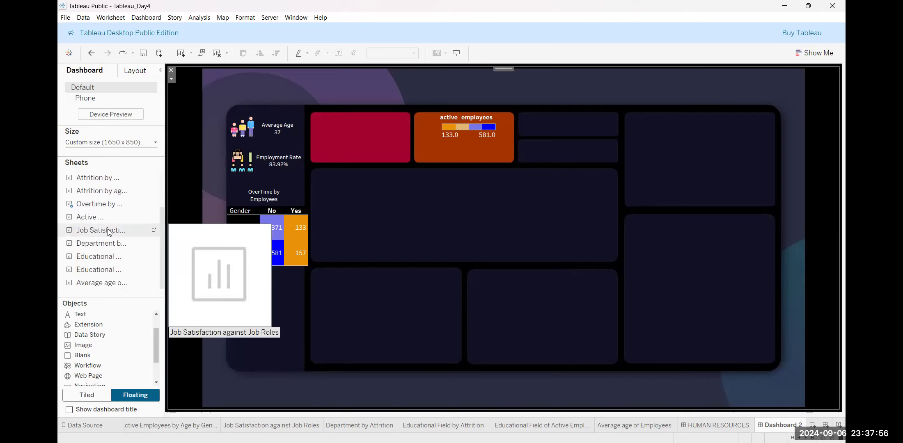
{"action": "right_click", "coordinate": [109, 231]}
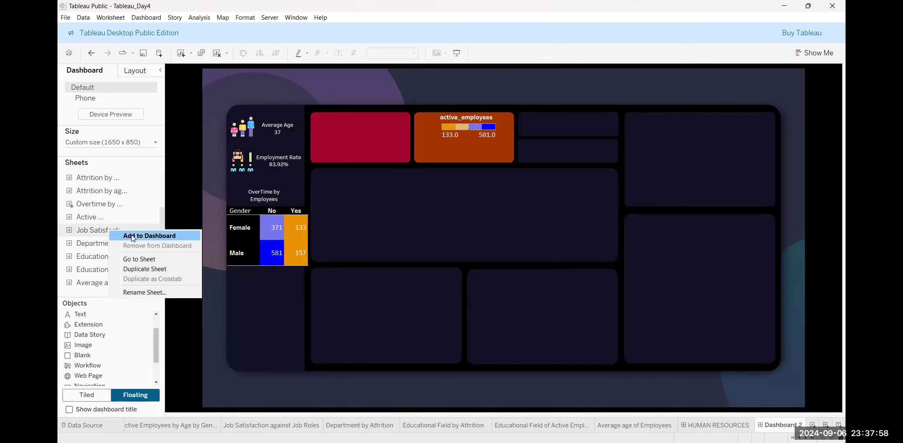
{"action": "left_click", "coordinate": [133, 237]}
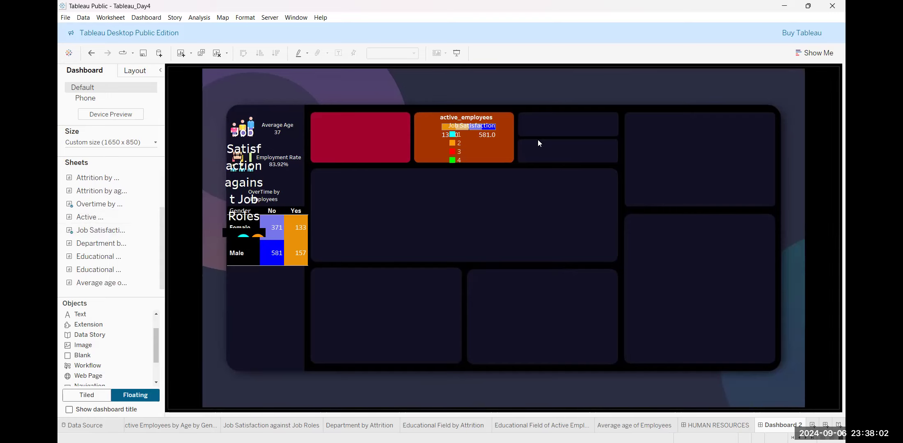
{"action": "left_click", "coordinate": [389, 194]}
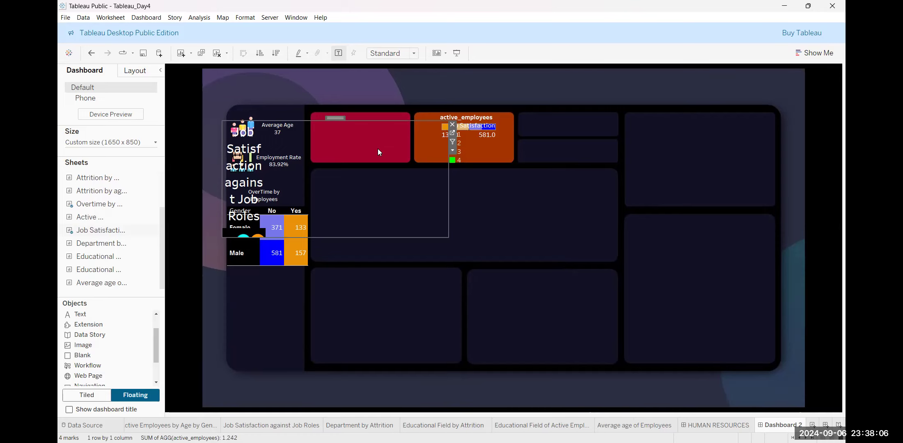
{"action": "left_click_drag", "start_coordinate": [336, 119], "coordinate": [456, 183]}
{"action": "left_click_drag", "start_coordinate": [442, 228], "coordinate": [443, 229]}
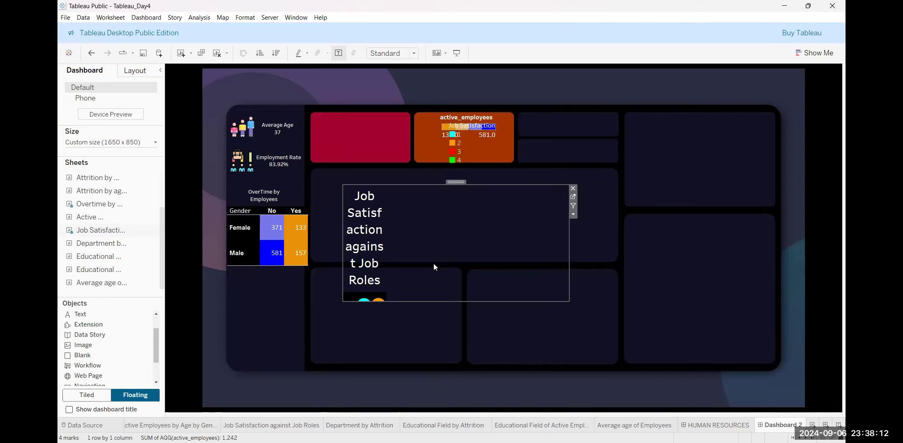
{"action": "key", "text": "ctrl+z"}
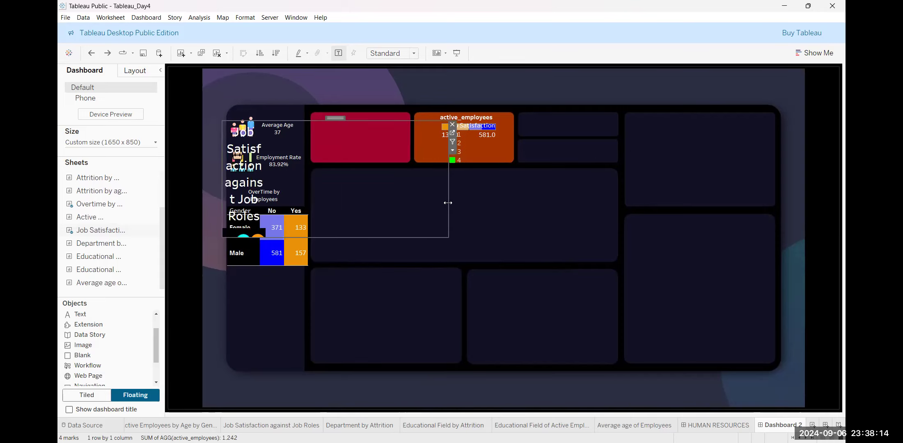
{"action": "left_click", "coordinate": [451, 124]}
Step: Remove the active_employees colour legend and add the Job Satisfaction against Job Roles sheet as a floating chart in the dashboard's middle
{"action": "left_click", "coordinate": [488, 119]}
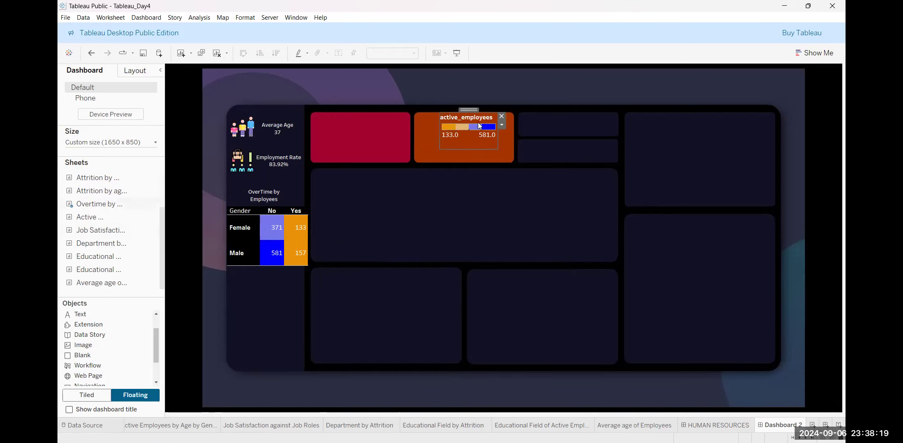
{"action": "left_click", "coordinate": [501, 117]}
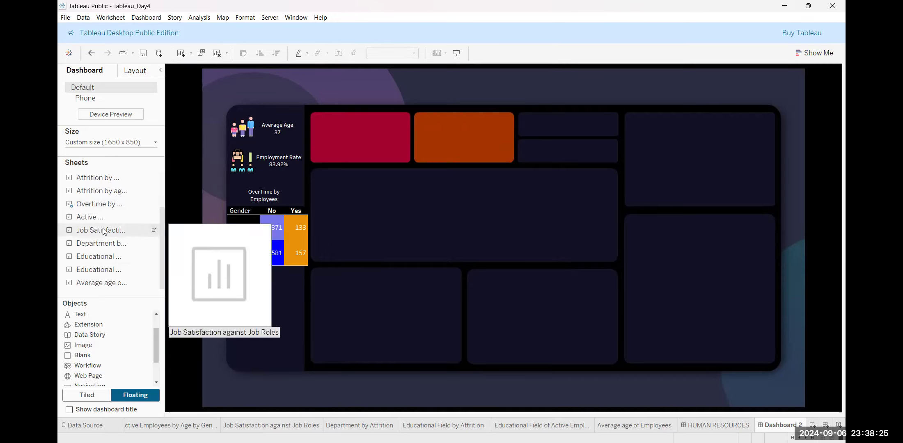
{"action": "left_click_drag", "start_coordinate": [104, 232], "coordinate": [369, 230]}
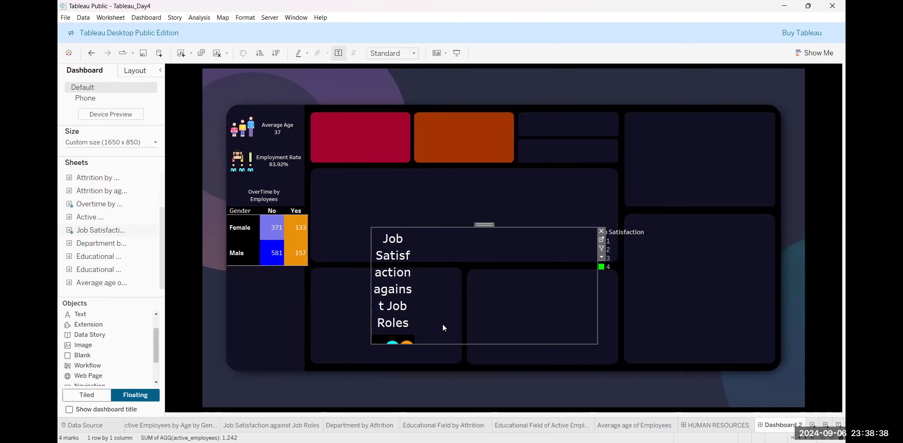
Step: Set the Job Satisfaction against Job Roles worksheet to fit Entire View and return to Dashboard 2
{"action": "left_click", "coordinate": [280, 425]}
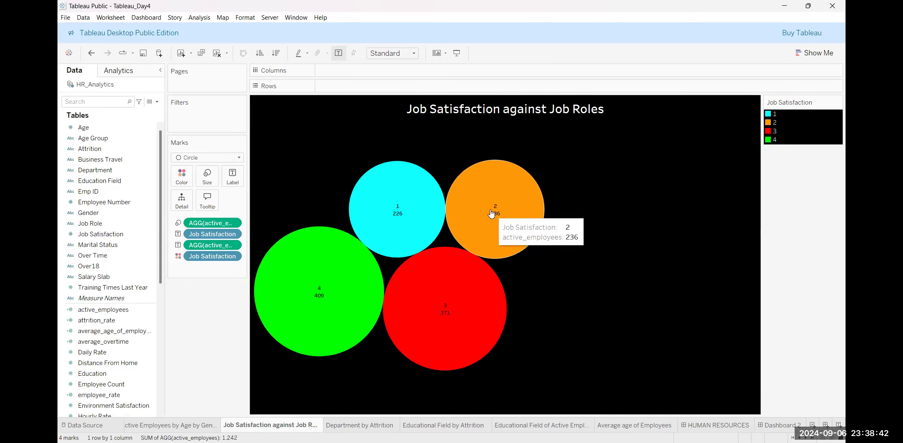
{"action": "left_click", "coordinate": [413, 53]}
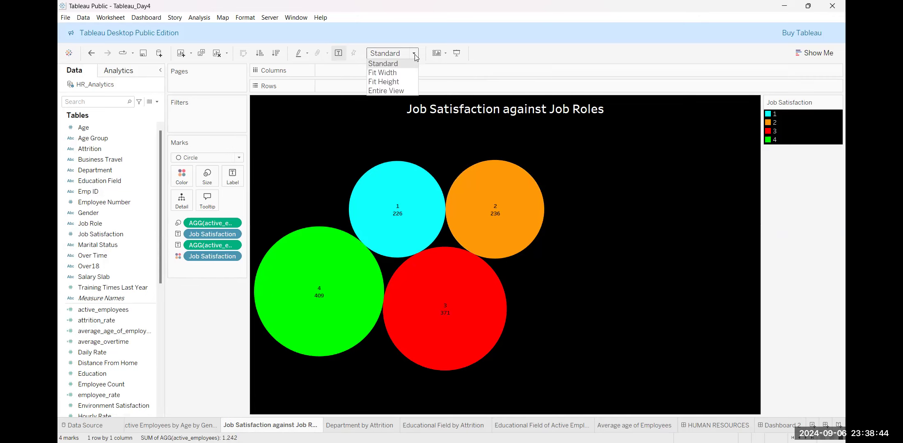
{"action": "left_click", "coordinate": [397, 91]}
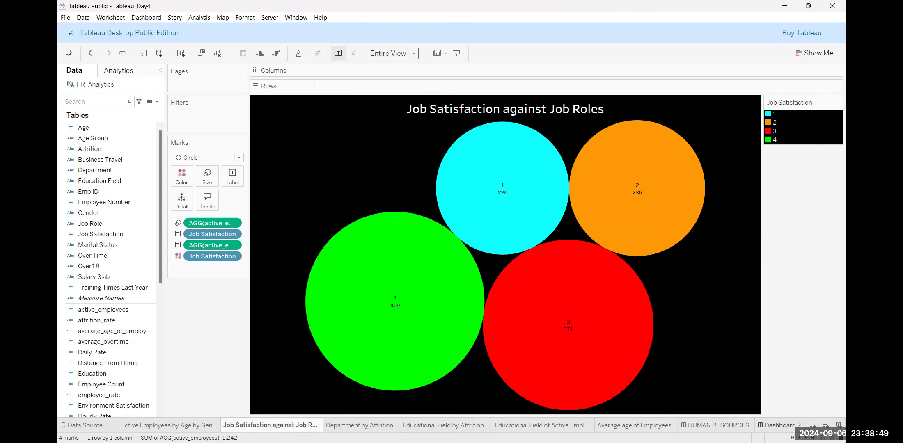
{"action": "left_click", "coordinate": [780, 426]}
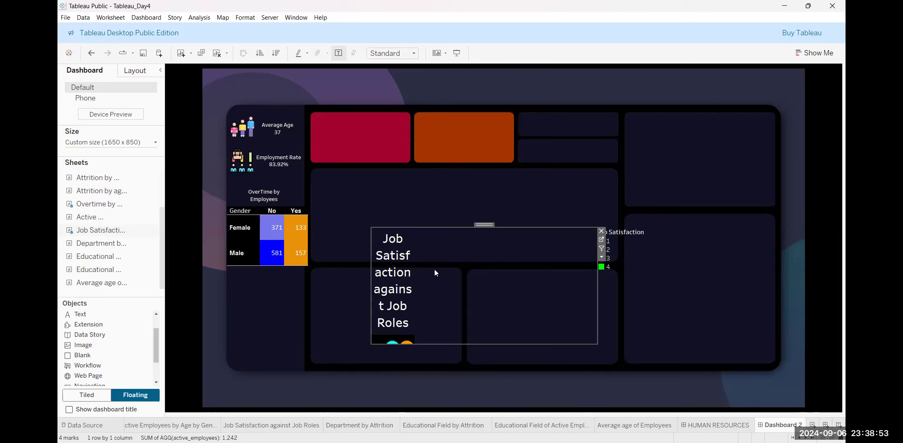
Step: Hide the title of the Job Satisfaction chart and shrink the chart to about half its width
{"action": "right_click", "coordinate": [409, 276]}
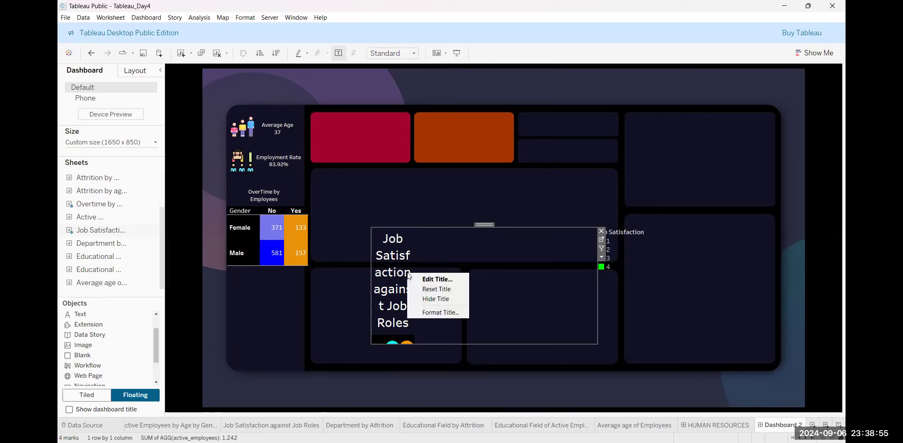
{"action": "left_click", "coordinate": [436, 302]}
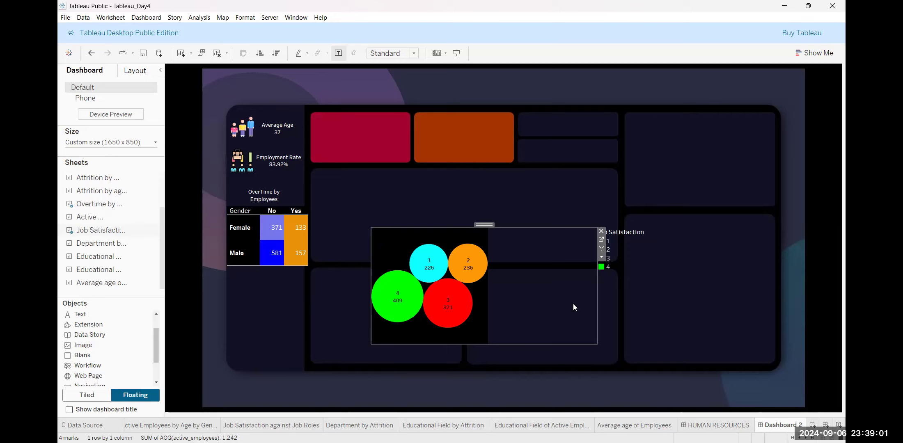
{"action": "left_click_drag", "start_coordinate": [598, 343], "coordinate": [476, 316]}
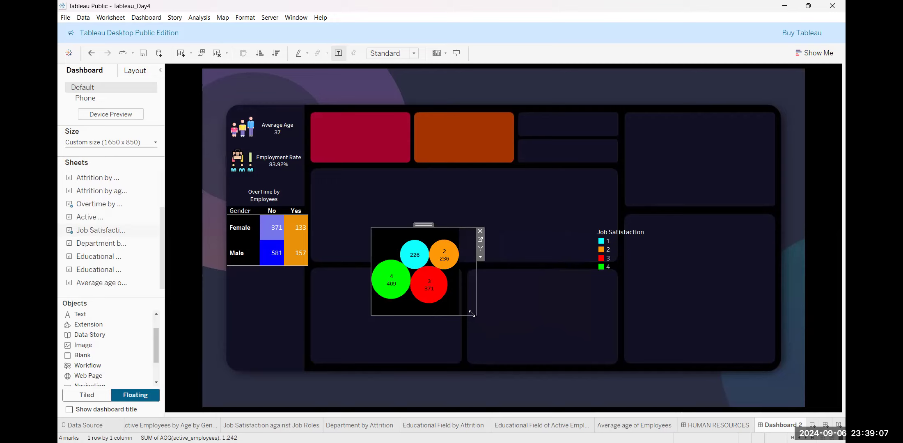
Step: Adjust the size of the Job Satisfaction chart until all four bubbles show both of their labels
{"action": "left_click", "coordinate": [508, 307]}
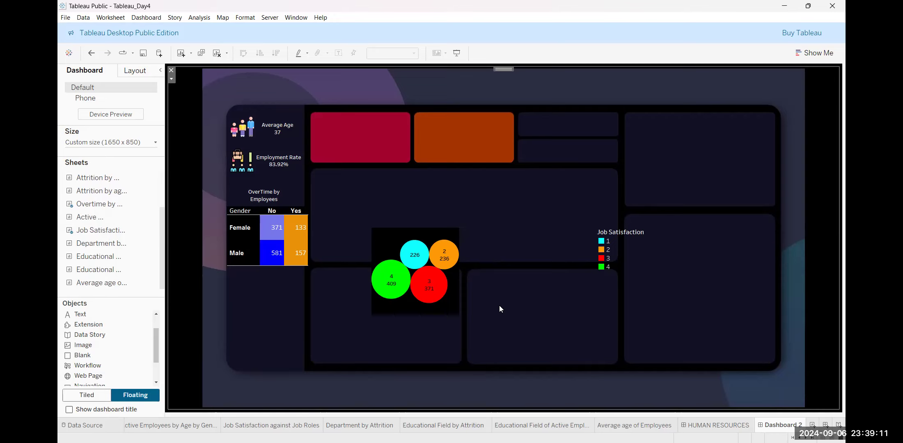
{"action": "left_click", "coordinate": [456, 302]}
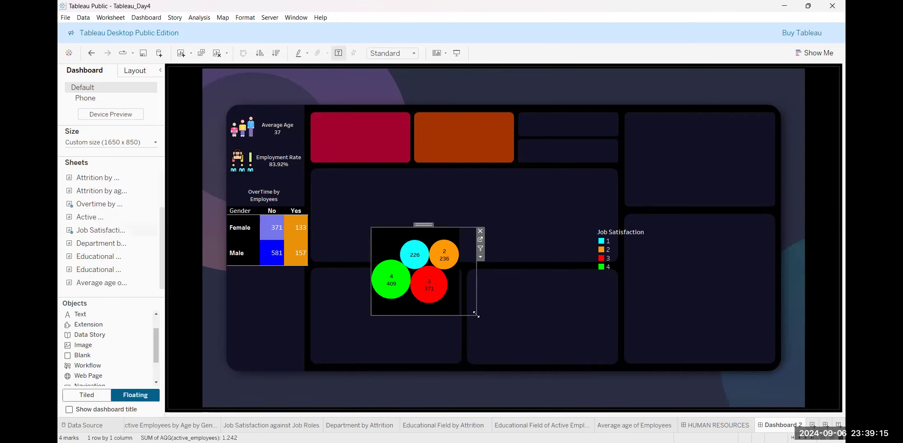
{"action": "left_click_drag", "start_coordinate": [464, 312], "coordinate": [475, 307]}
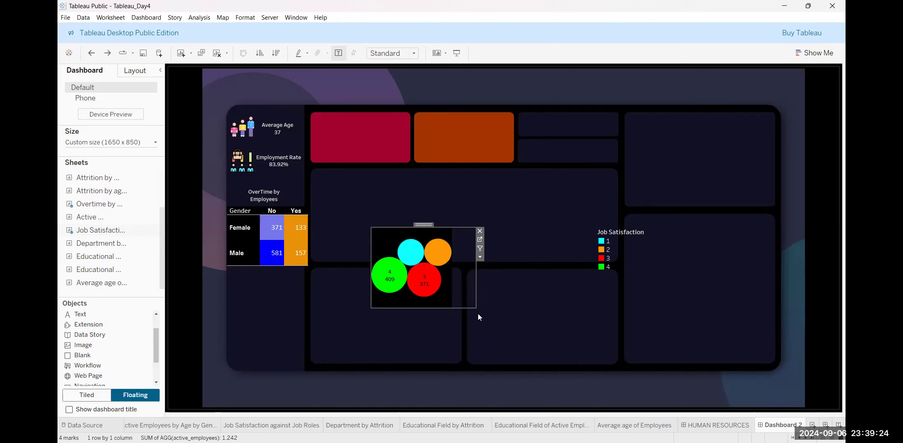
{"action": "left_click_drag", "start_coordinate": [476, 308], "coordinate": [477, 316]}
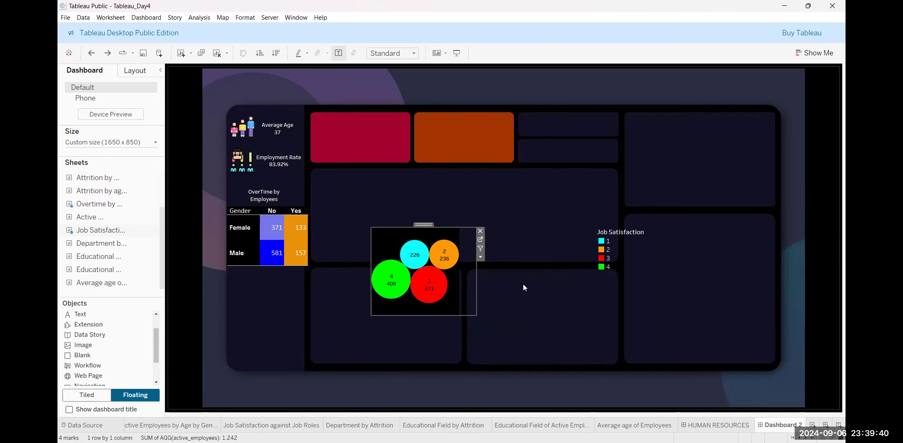
{"action": "left_click_drag", "start_coordinate": [475, 314], "coordinate": [449, 296]}
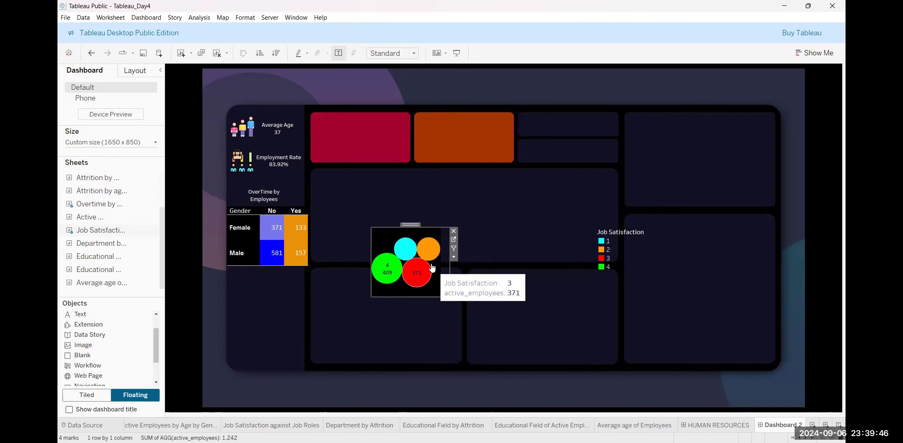
{"action": "right_click", "coordinate": [444, 237]}
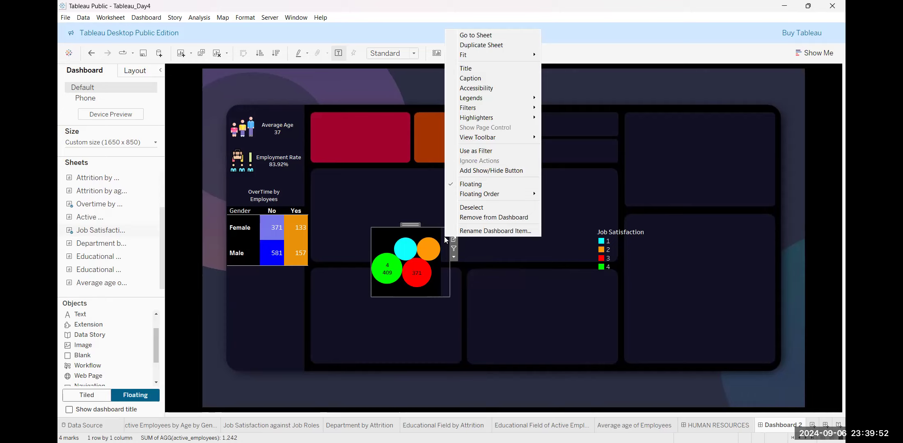
{"action": "left_click", "coordinate": [461, 295]}
{"action": "left_click_drag", "start_coordinate": [450, 295], "coordinate": [470, 296]}
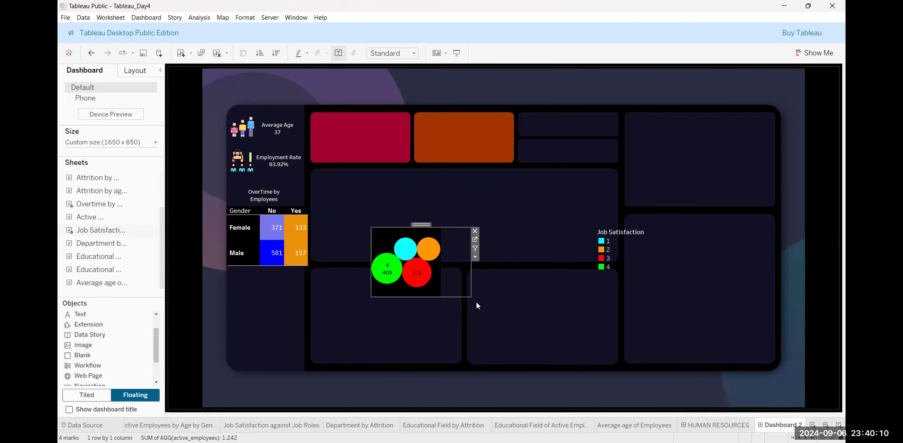
{"action": "left_click_drag", "start_coordinate": [471, 296], "coordinate": [475, 305]}
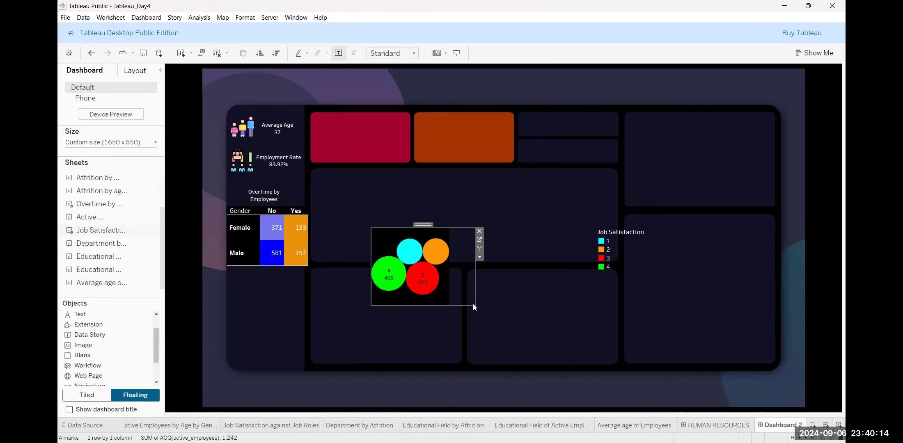
{"action": "left_click_drag", "start_coordinate": [476, 305], "coordinate": [486, 318]}
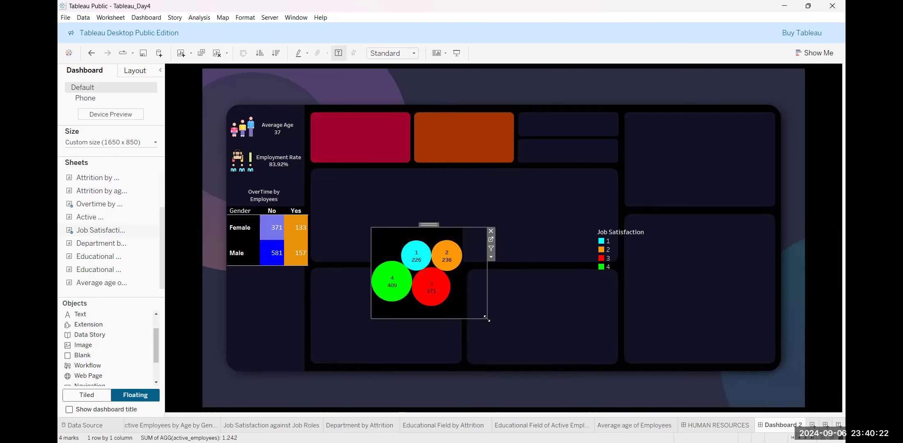
{"action": "left_click", "coordinate": [518, 301]}
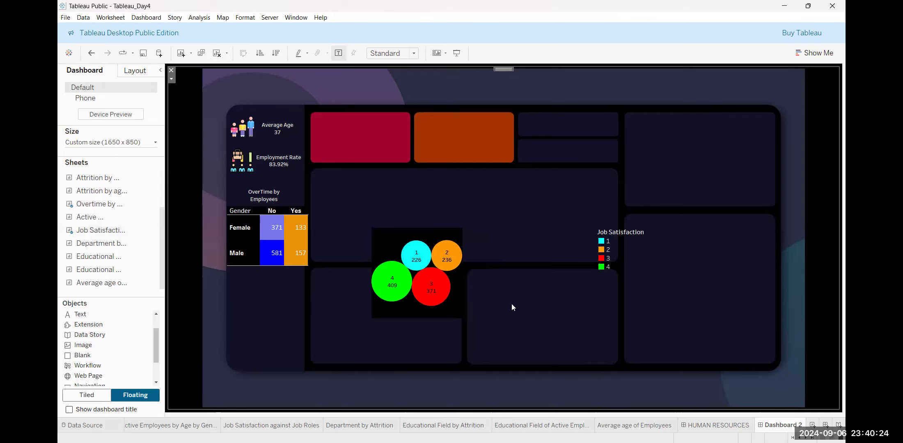
Step: Place the Job Satisfaction bubble chart in the sidebar below the overtime chart
{"action": "left_click", "coordinate": [468, 304]}
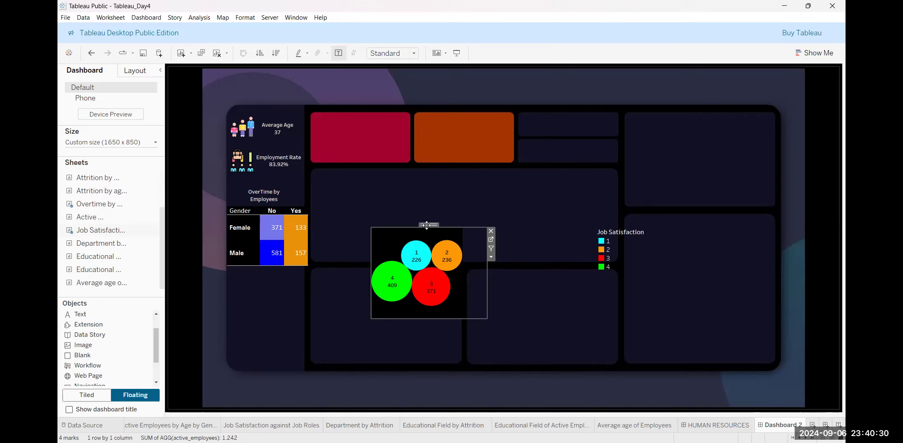
{"action": "left_click_drag", "start_coordinate": [428, 223], "coordinate": [284, 269]}
{"action": "left_click", "coordinate": [399, 297]}
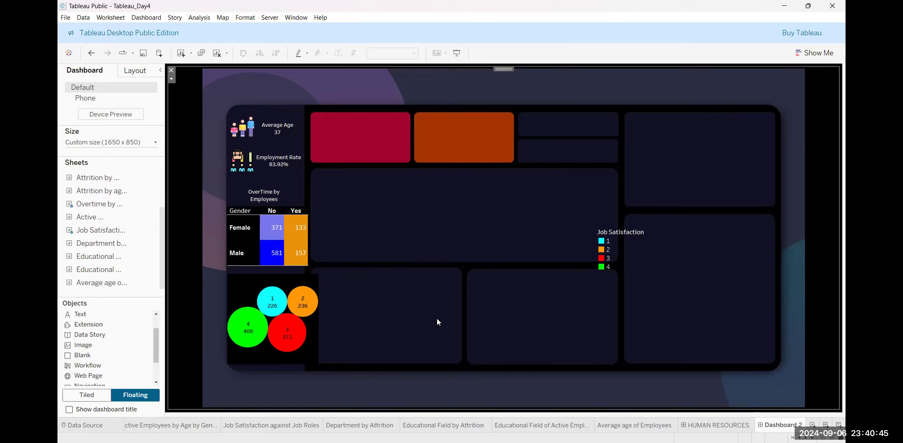
Step: Shrink the bubble chart to about the sidebar's width and lower it, leaving room for a heading below the overtime chart
{"action": "left_click", "coordinate": [311, 354]}
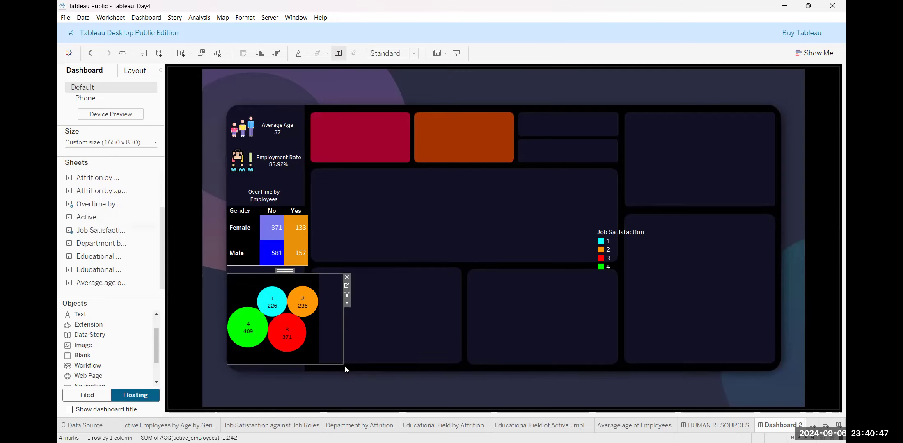
{"action": "left_click_drag", "start_coordinate": [333, 358], "coordinate": [311, 350]}
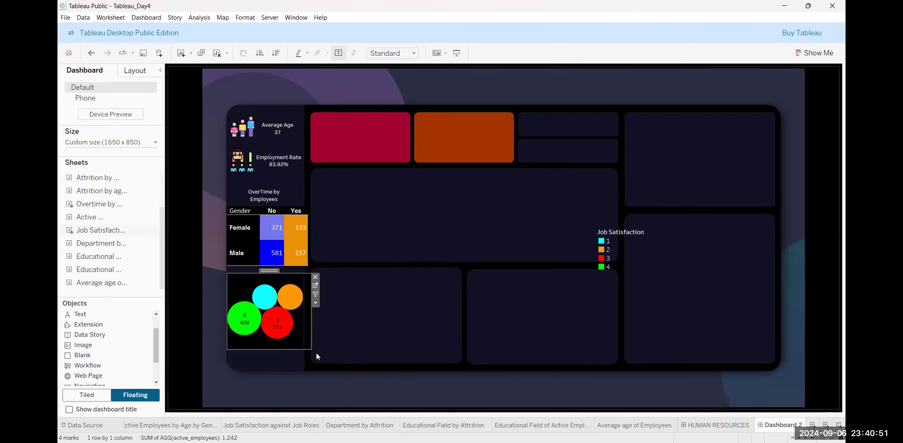
{"action": "left_click_drag", "start_coordinate": [269, 271], "coordinate": [269, 288]}
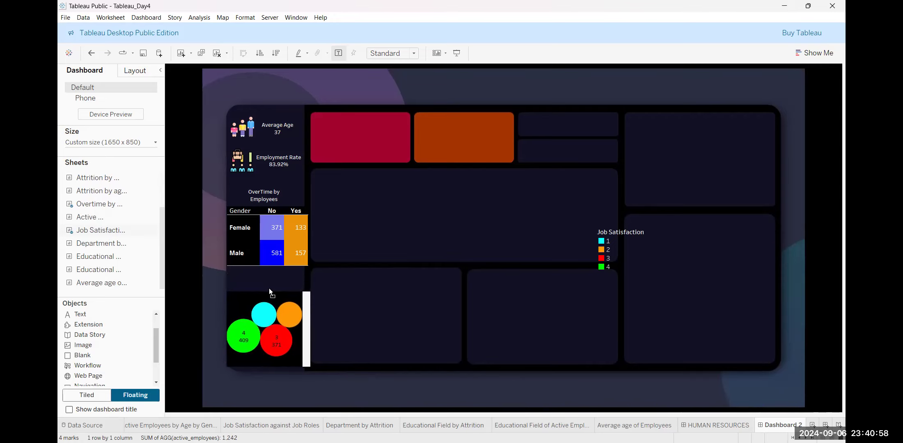
{"action": "left_click", "coordinate": [344, 339]}
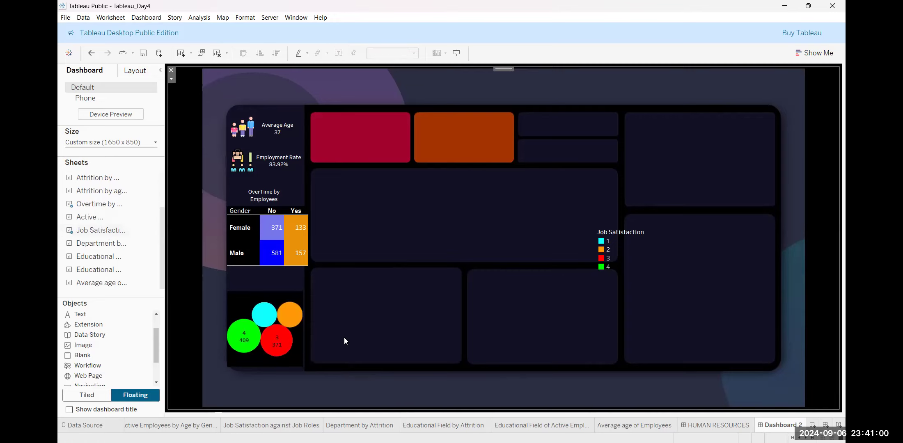
{"action": "left_click", "coordinate": [303, 338]}
{"action": "left_click_drag", "start_coordinate": [312, 335], "coordinate": [315, 335]}
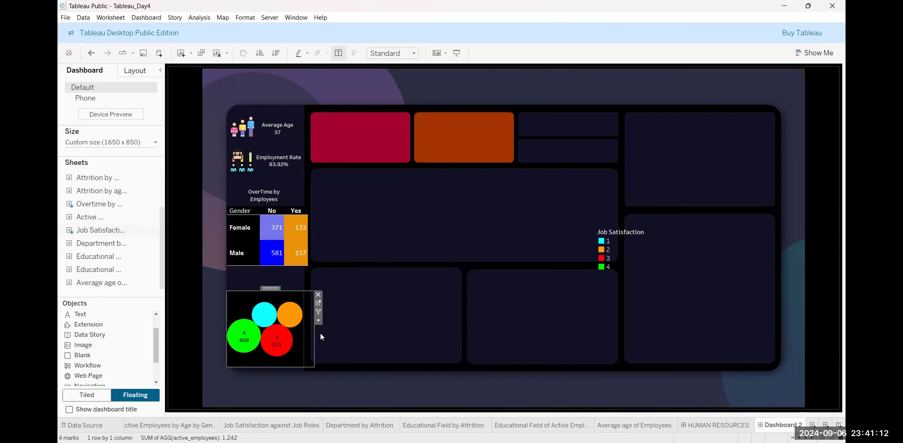
Step: Widen the Job Satisfaction bubble chart slightly further beyond the sidebar's edge
{"action": "left_click_drag", "start_coordinate": [315, 333], "coordinate": [320, 332]}
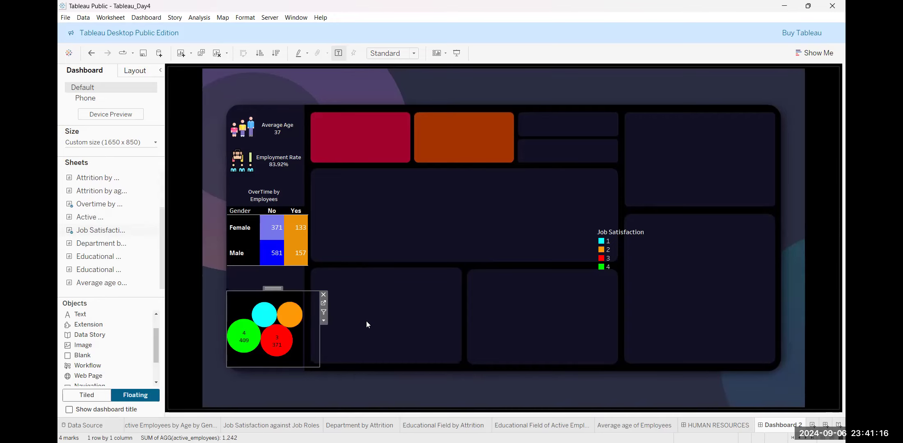
{"action": "left_click", "coordinate": [366, 321]}
{"action": "mouse_move", "coordinate": [270, 323]}
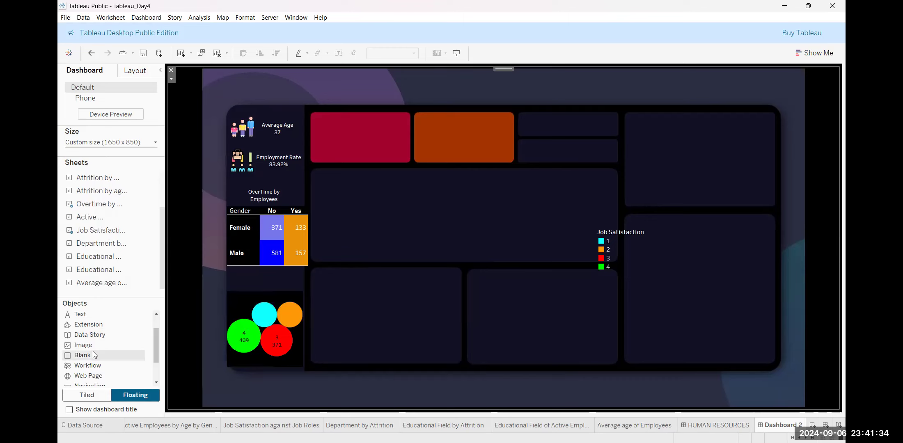
Step: Add a floating text object reading "Job Satisfaction", formatted centered, bold, size 8 and white
{"action": "double_click", "coordinate": [97, 314]}
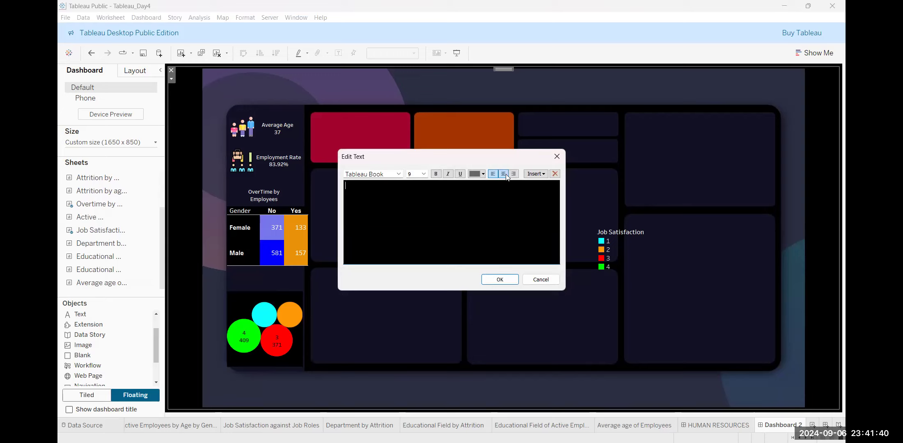
{"action": "type", "text": "Job Satisfaction"}
{"action": "key", "text": "ctrl+a"}
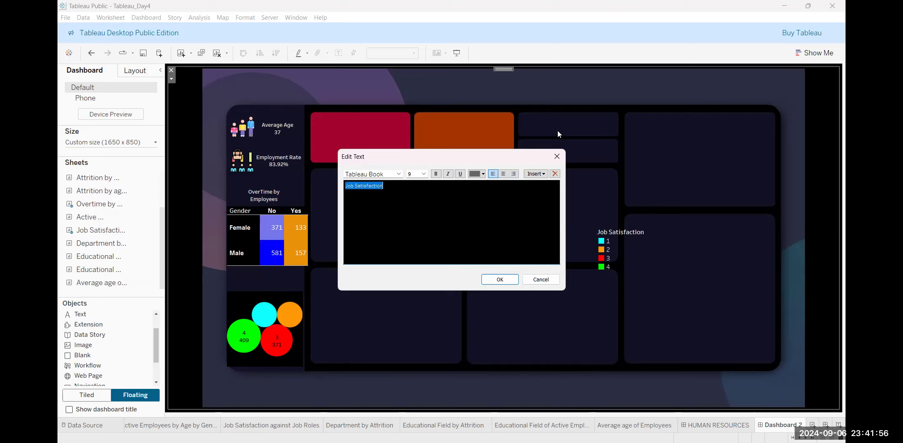
{"action": "left_click", "coordinate": [503, 174]}
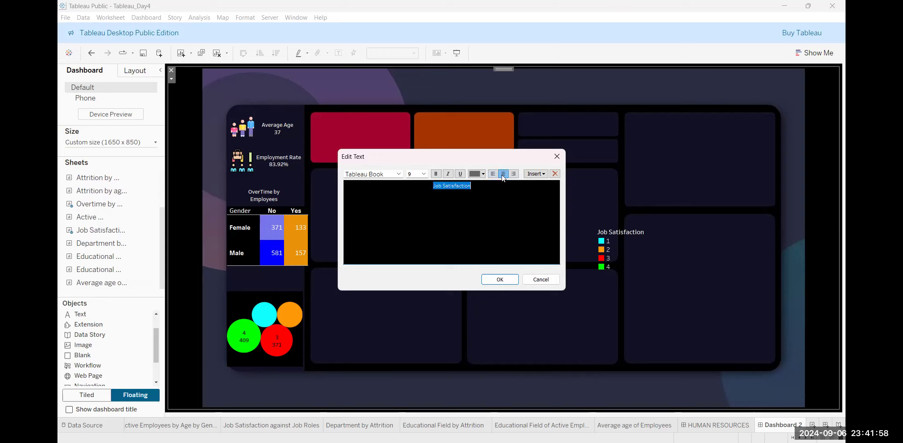
{"action": "left_click", "coordinate": [435, 174]}
{"action": "left_click", "coordinate": [424, 175]}
{"action": "left_click", "coordinate": [412, 185]}
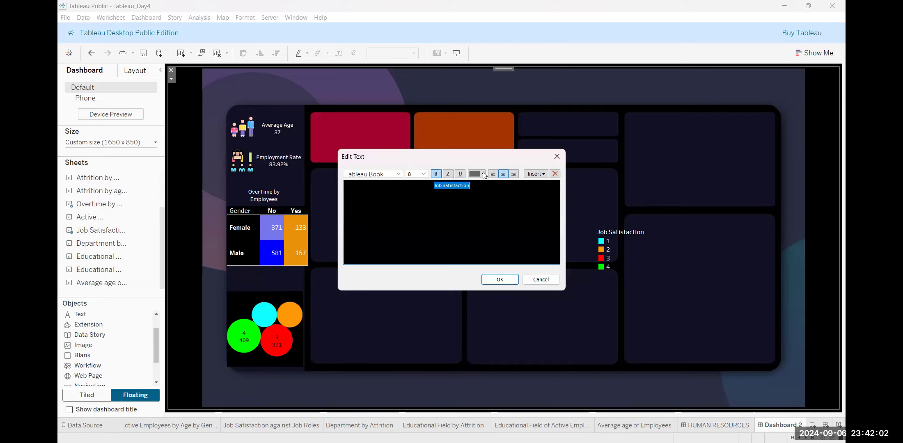
{"action": "left_click", "coordinate": [483, 174]}
{"action": "left_click", "coordinate": [485, 184]}
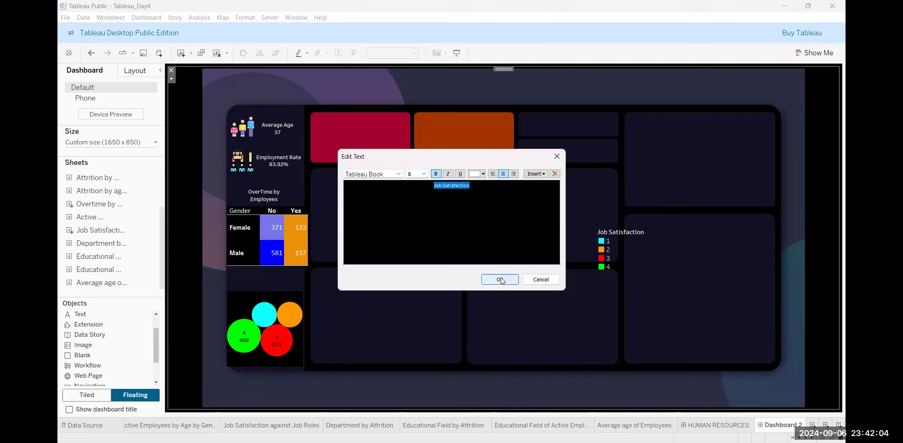
{"action": "left_click", "coordinate": [501, 280]}
Step: Place the Job Satisfaction heading in the sidebar between the overtime chart and the bubble chart
{"action": "left_click", "coordinate": [210, 88]}
{"action": "left_click", "coordinate": [207, 84]}
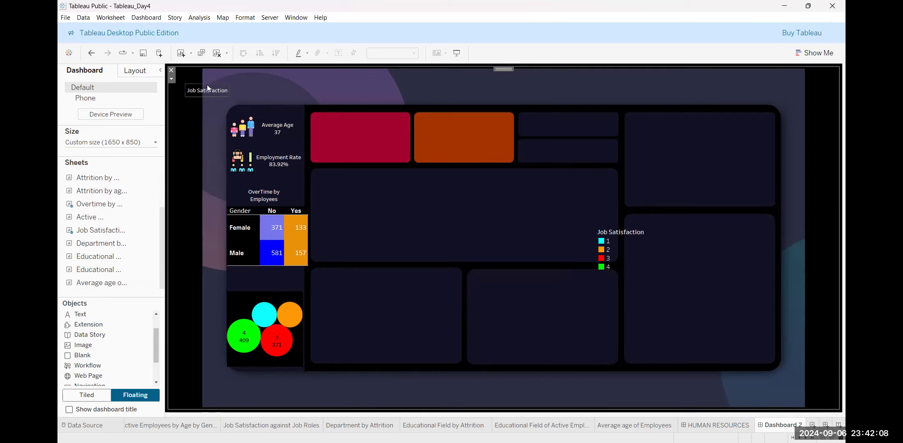
{"action": "left_click_drag", "start_coordinate": [206, 84], "coordinate": [262, 270]}
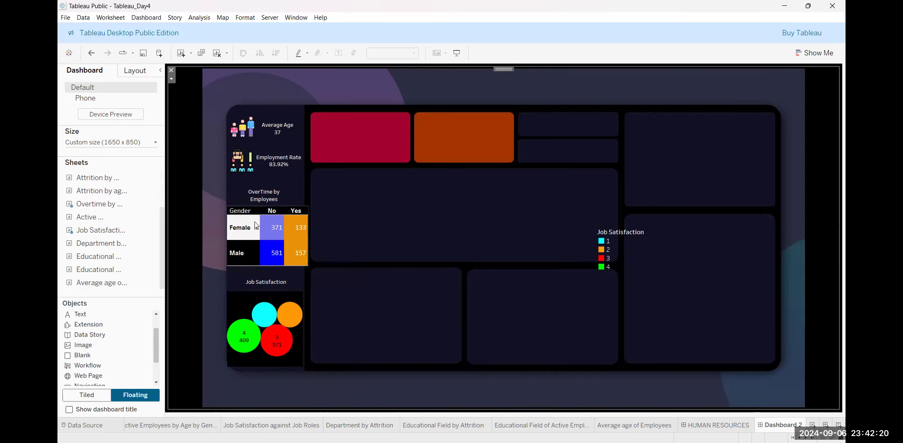
Step: Remove the Job Satisfaction color legend from the dashboard
{"action": "left_click", "coordinate": [651, 247]}
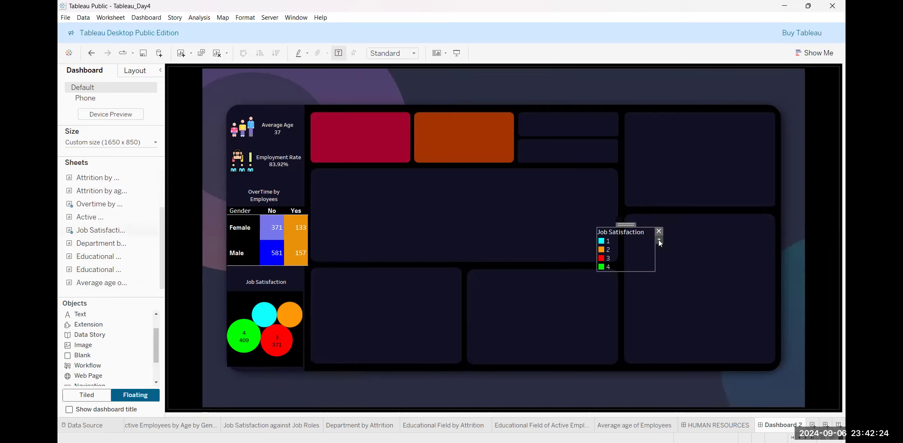
{"action": "left_click", "coordinate": [659, 239]}
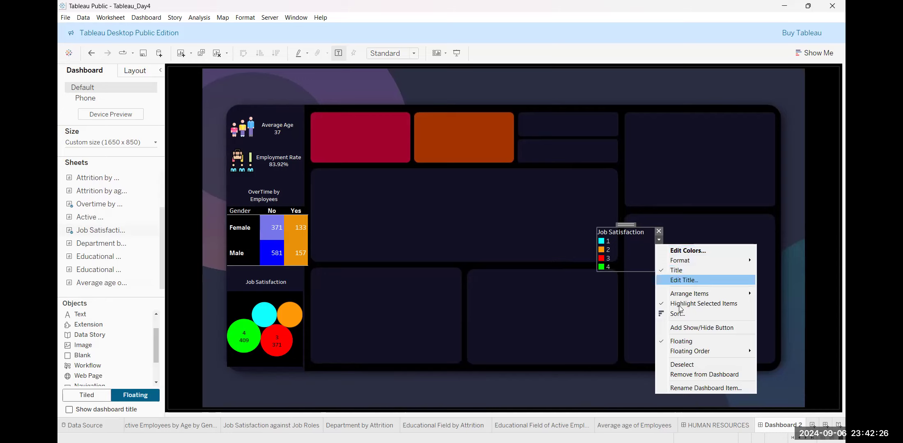
{"action": "left_click", "coordinate": [658, 231]}
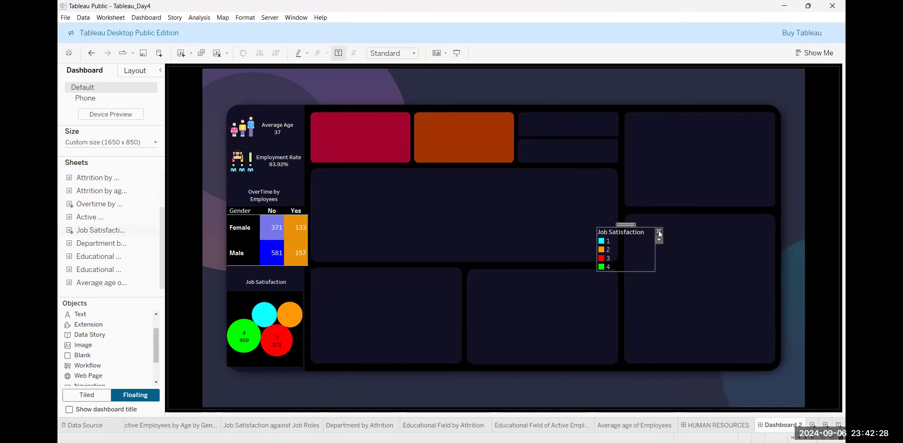
{"action": "left_click", "coordinate": [659, 230]}
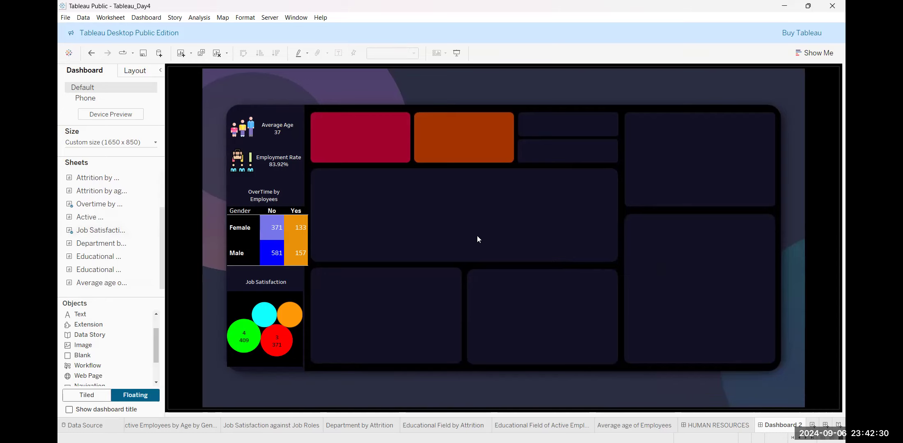